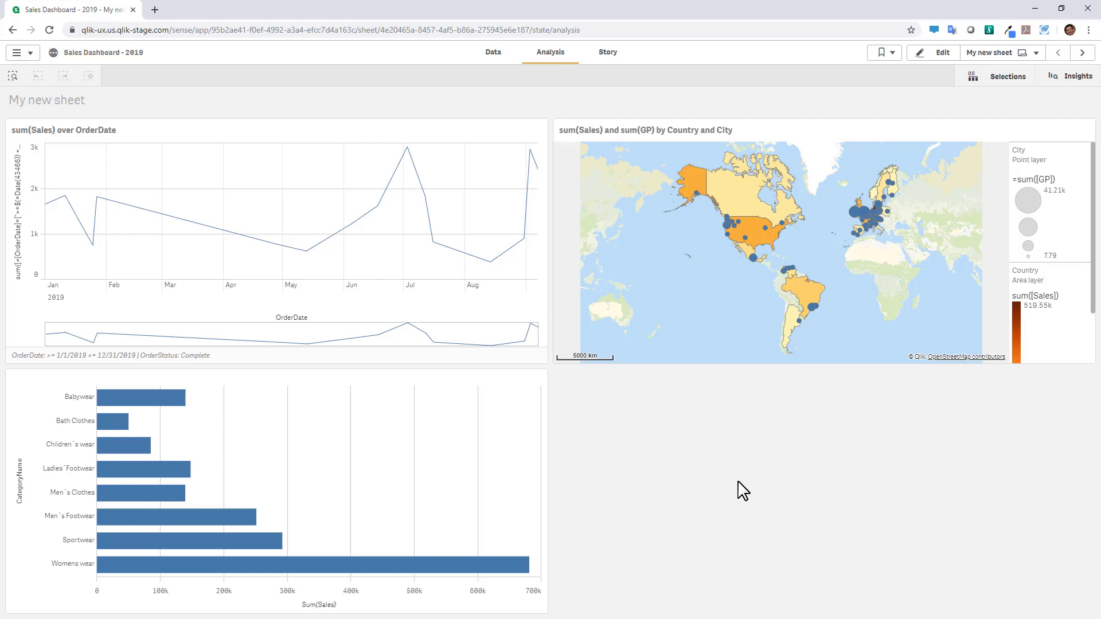
Step: Upload ptour.png into the media library from the app details editor
left_click(134, 55)
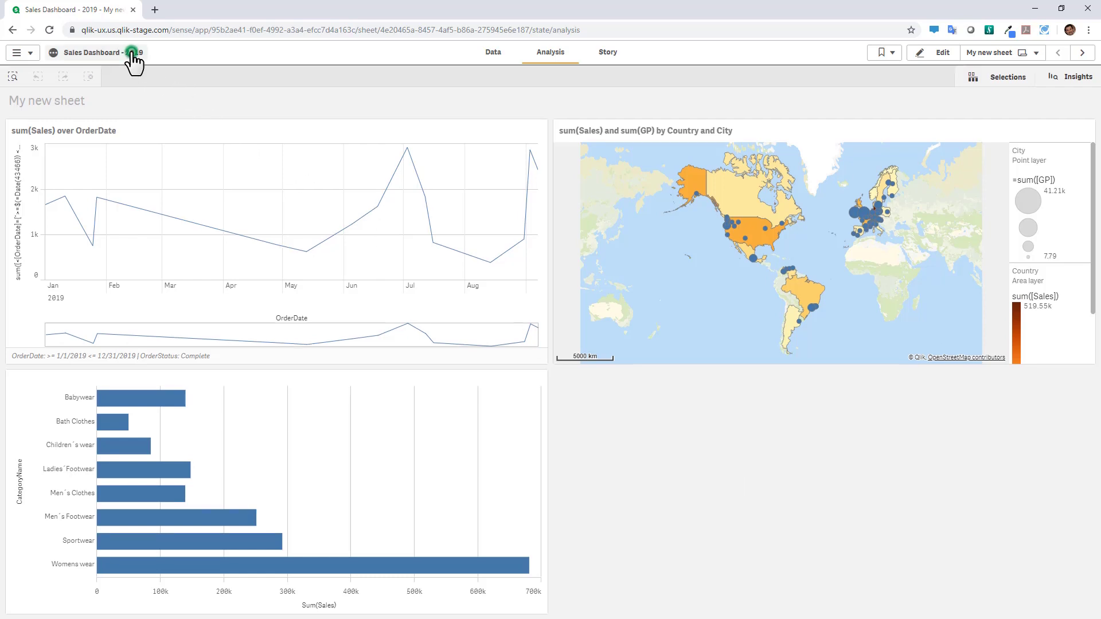
left_click(1078, 88)
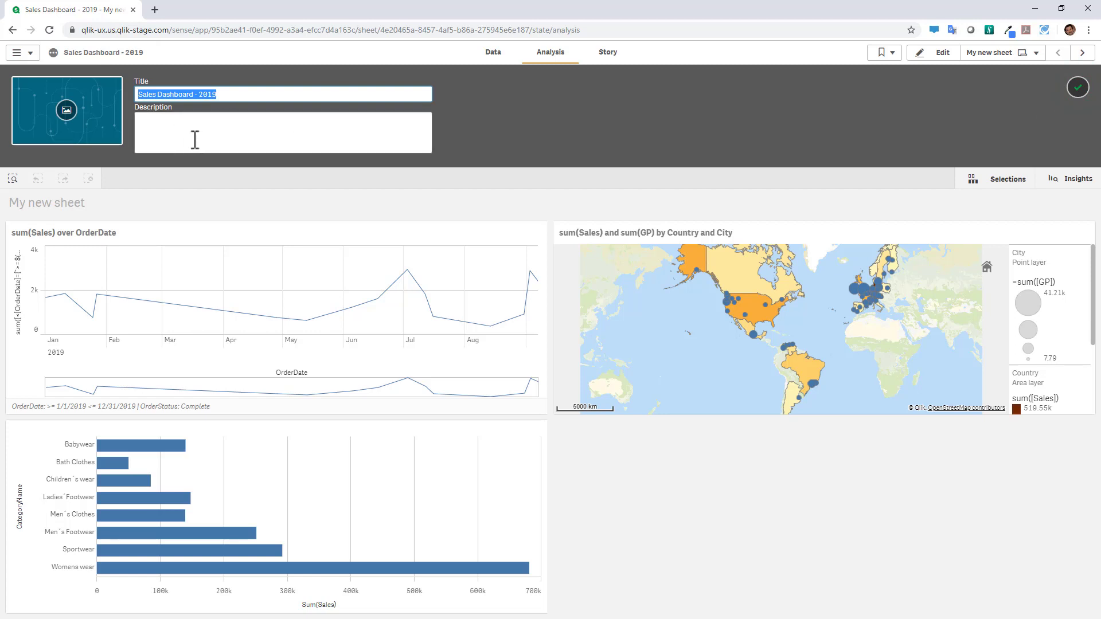
left_click(69, 112)
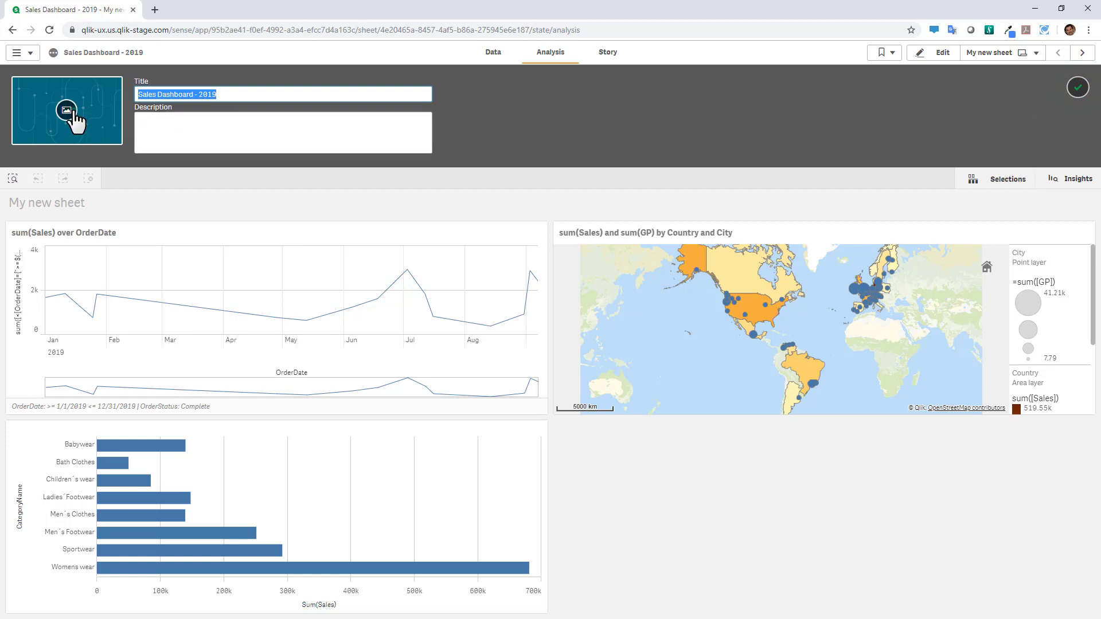
left_click(127, 515)
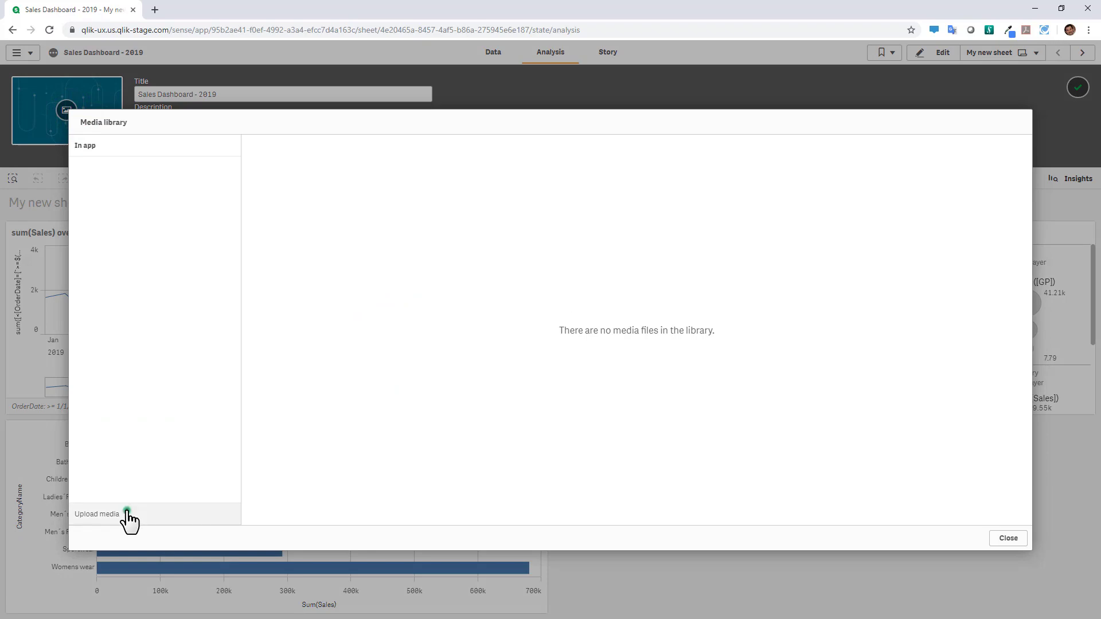
left_click(638, 352)
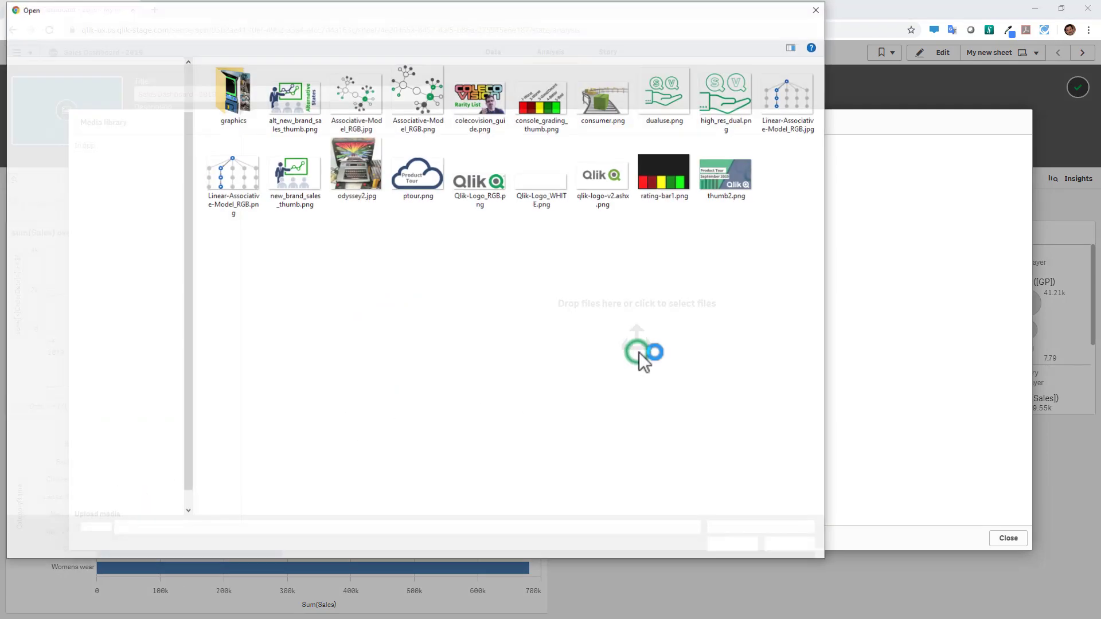
left_click(420, 199)
double_click(420, 198)
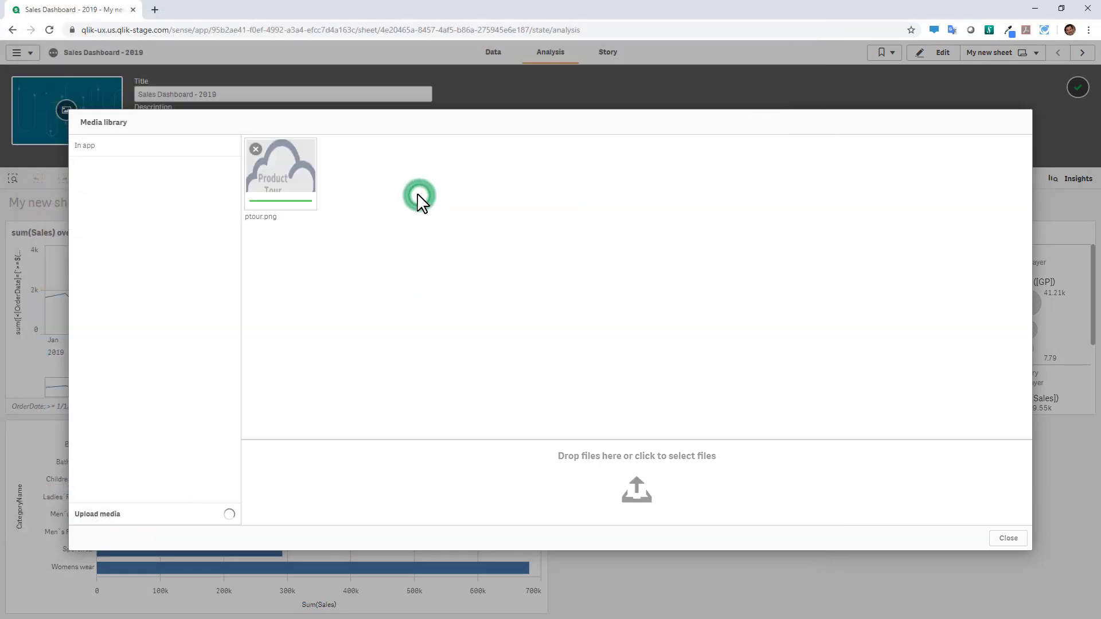
Step: Set the Product Tour cloud image as the app thumbnail and save the details
left_click(283, 178)
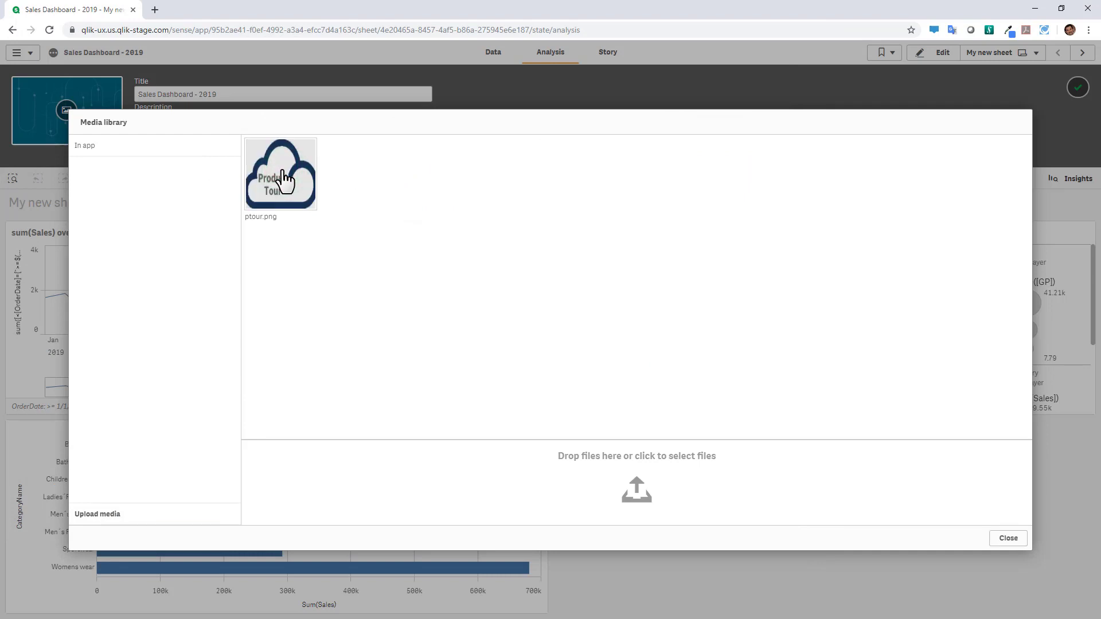
double_click(282, 172)
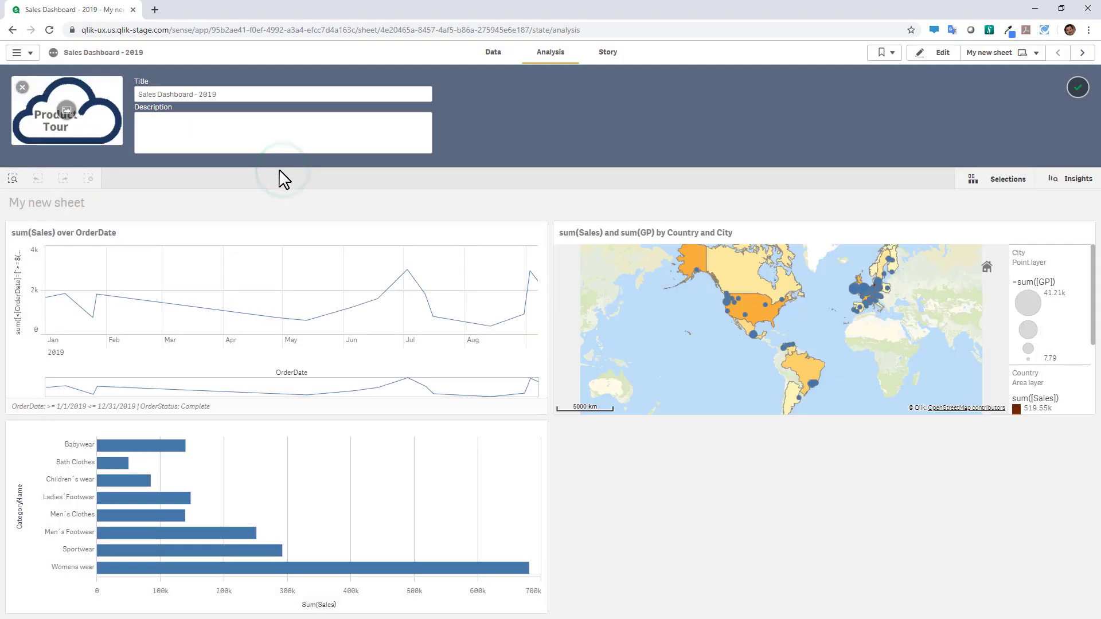
left_click(1078, 88)
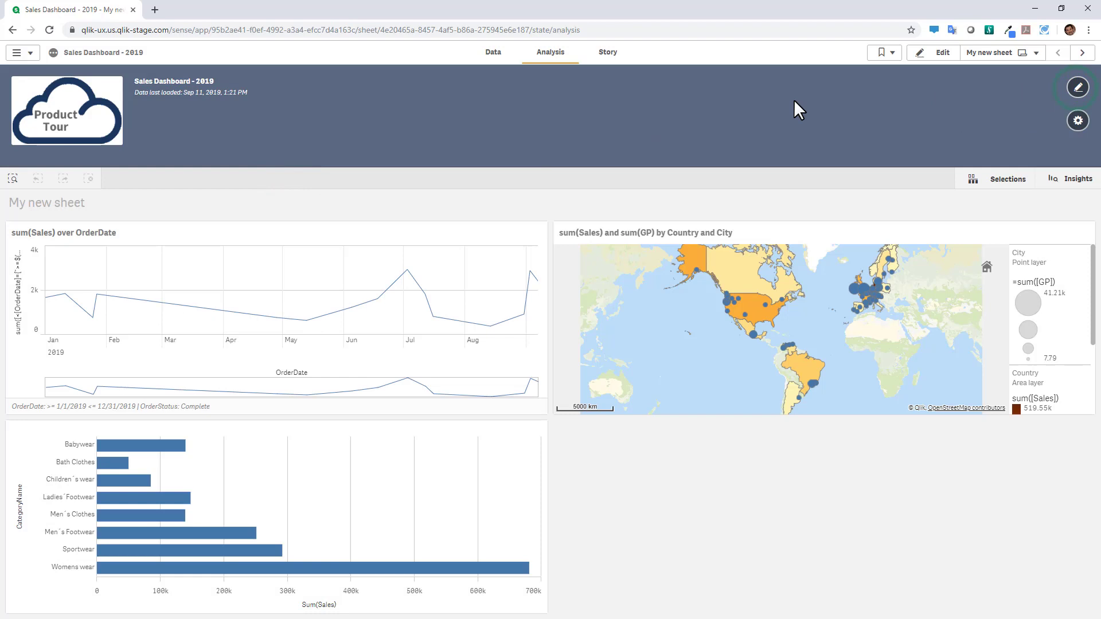
Step: Make My new sheet public from App overview, then return to the hub home
left_click(115, 53)
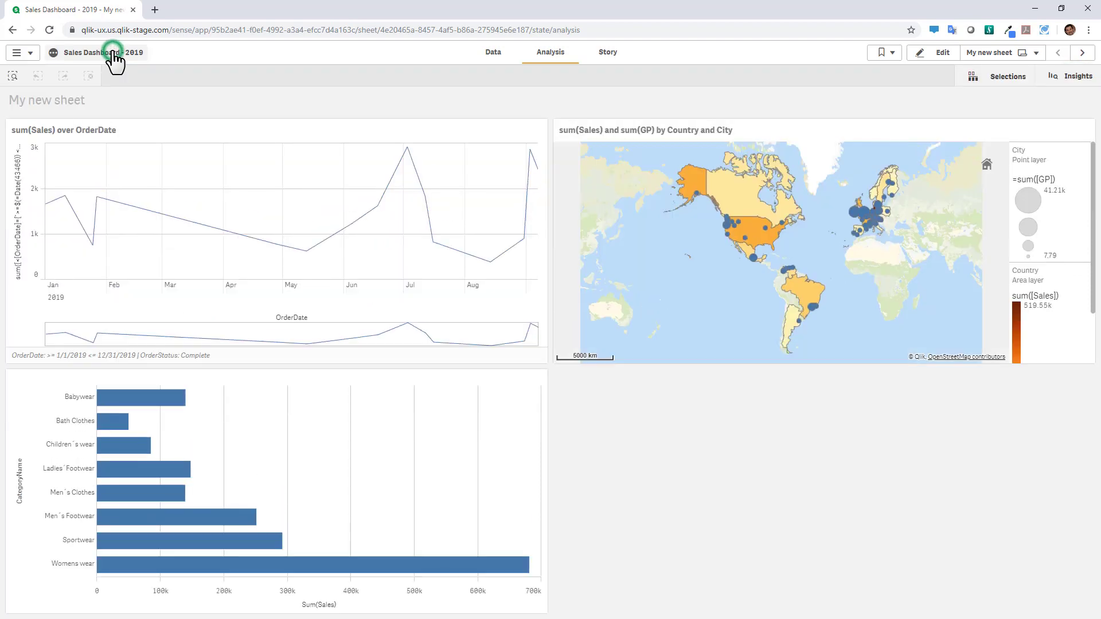
left_click(37, 58)
left_click(41, 76)
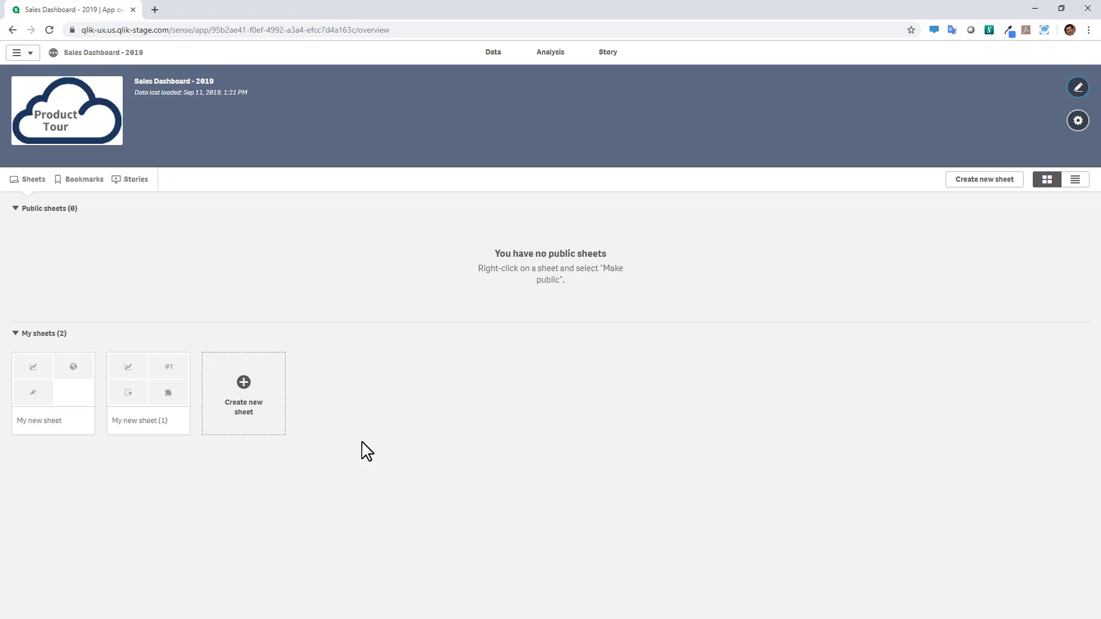
mouse_move(52, 392)
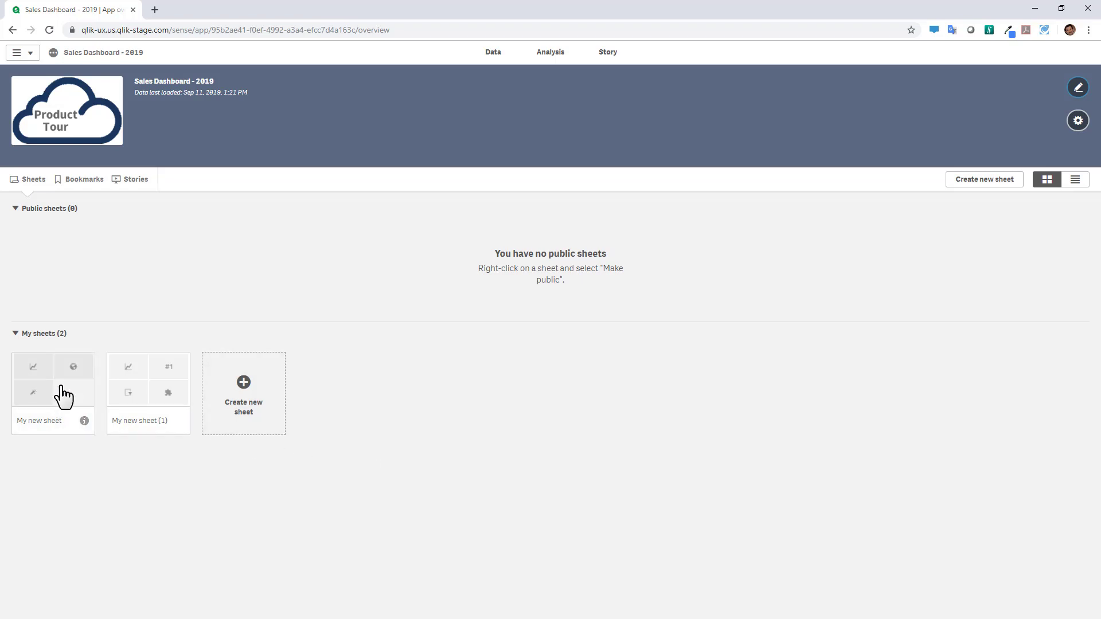
right_click(60, 386)
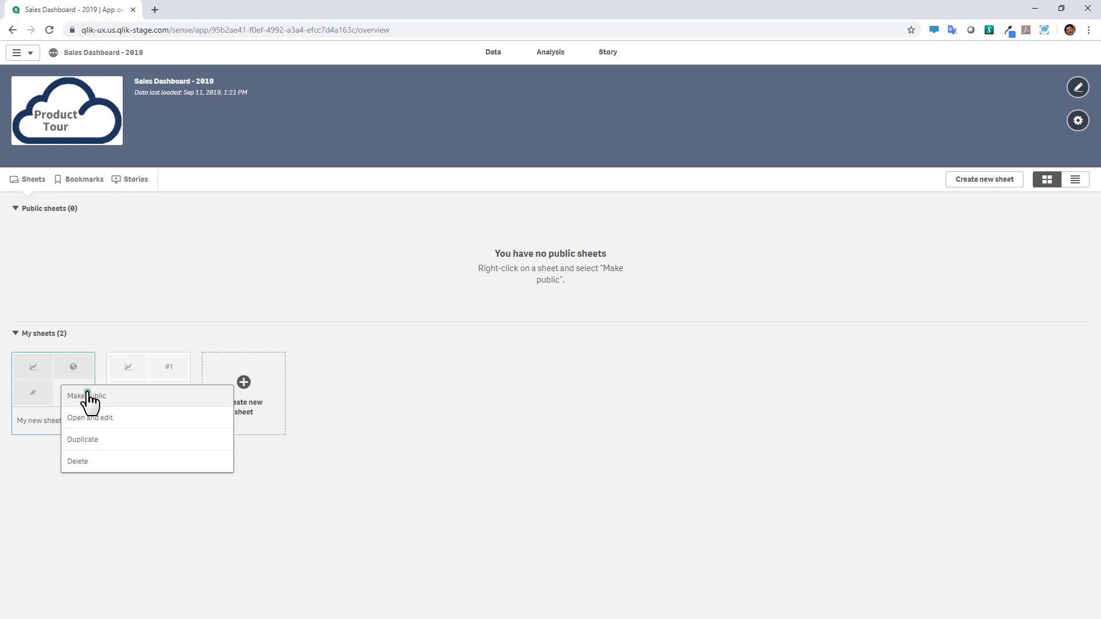
left_click(89, 398)
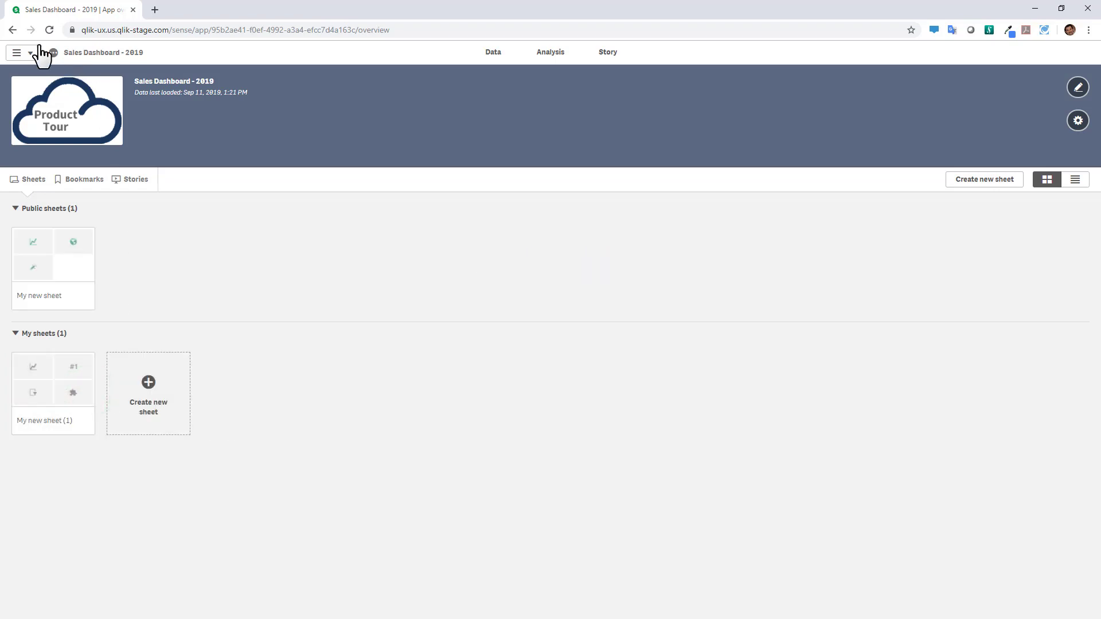
left_click(23, 53)
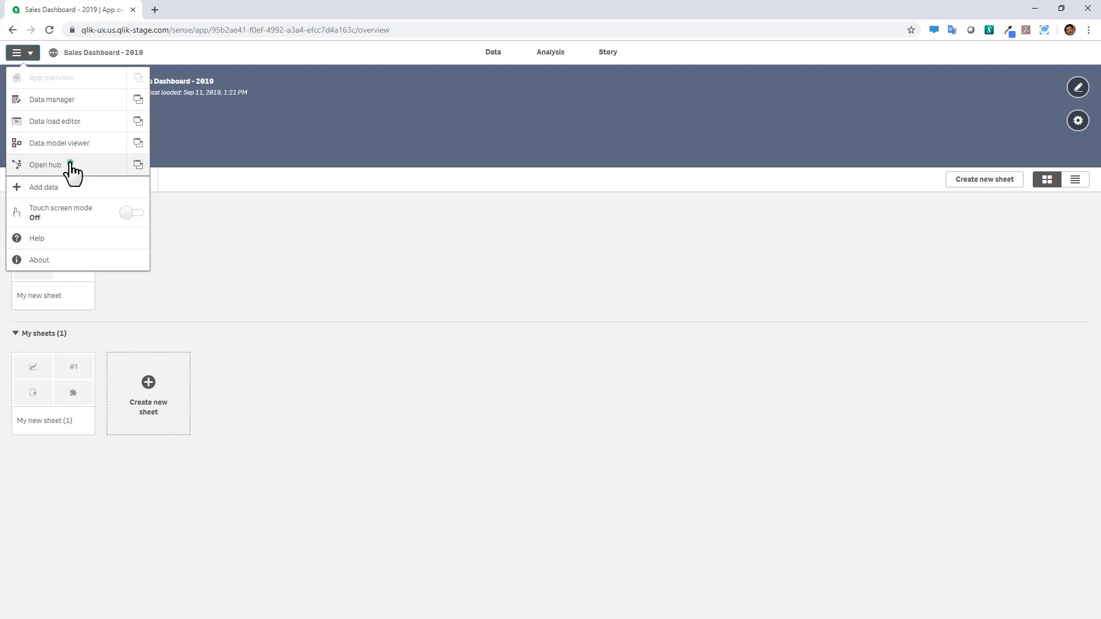
left_click(71, 168)
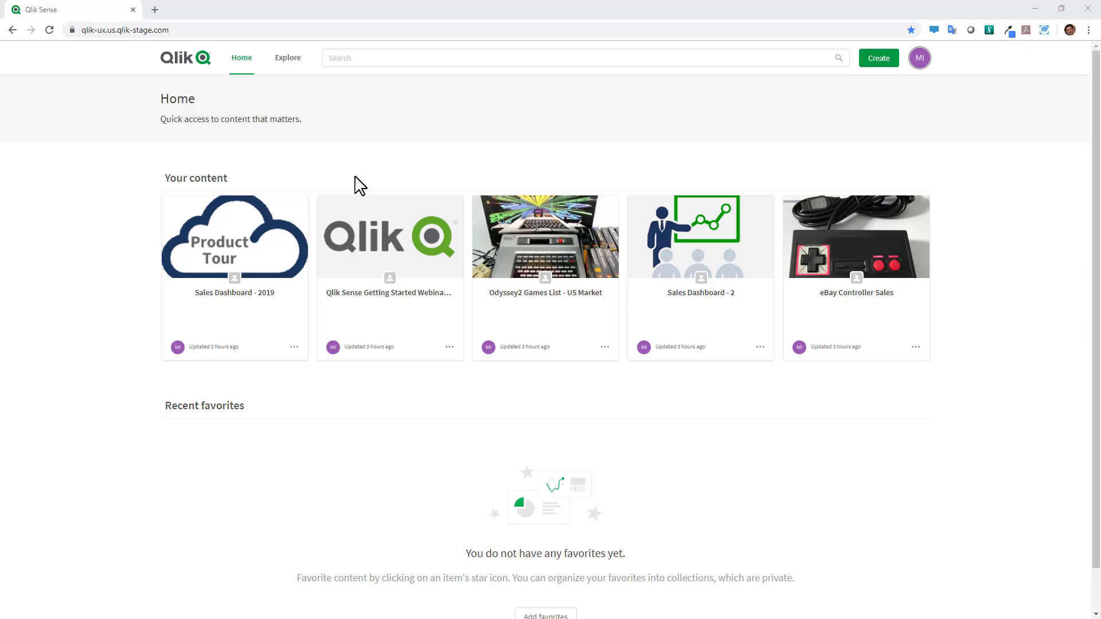
Step: Open the Explore spaces dropdown listing All, Personal and shared spaces
left_click(288, 70)
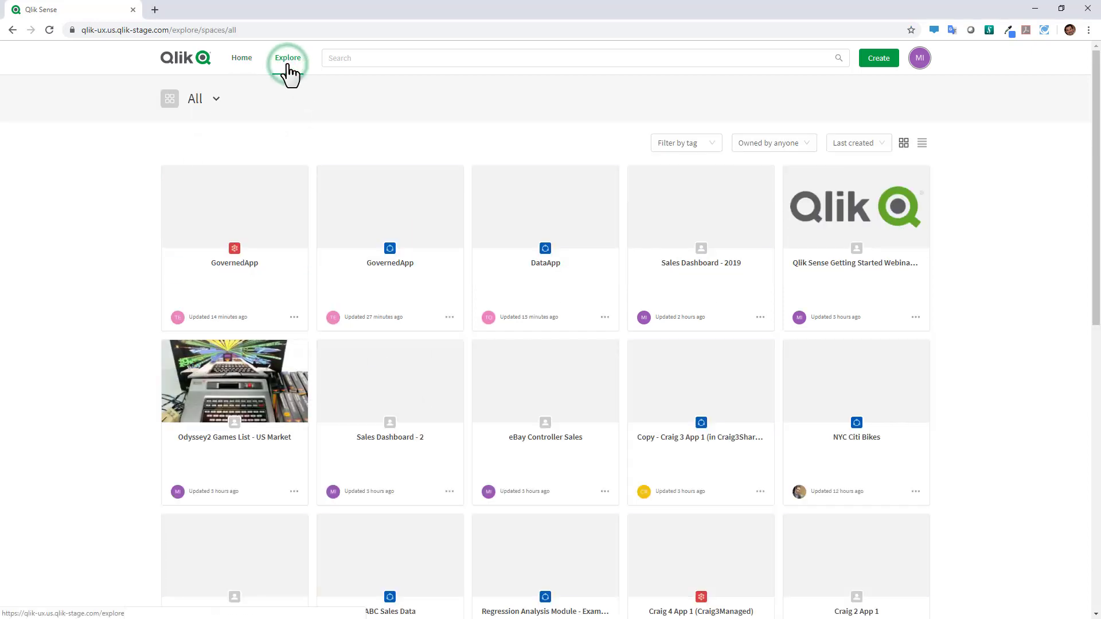
left_click(216, 100)
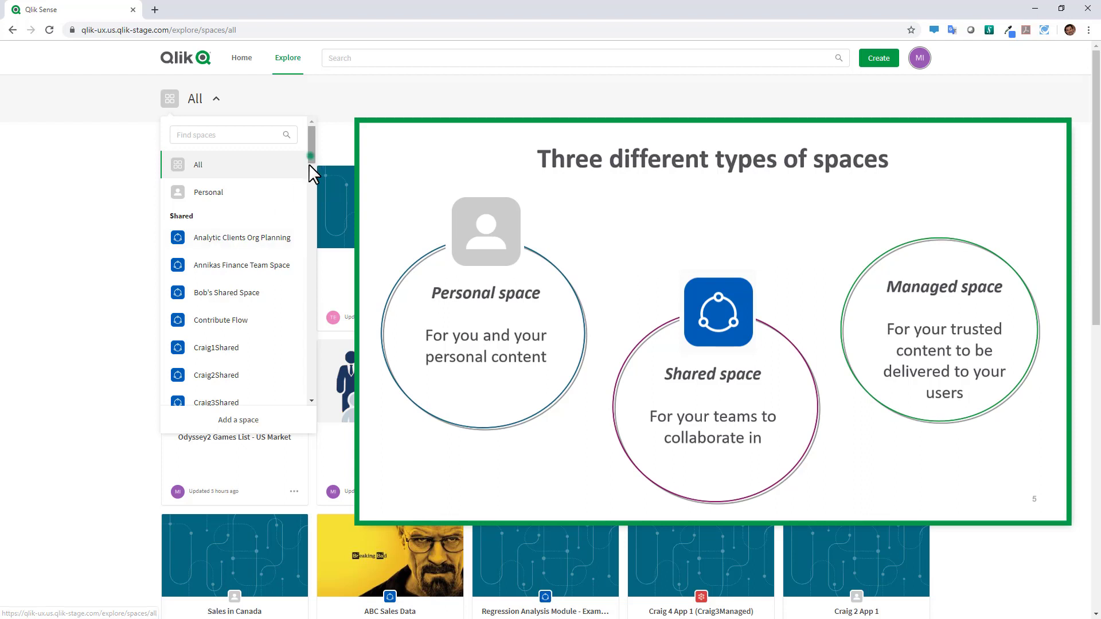
left_click_drag(310, 164, 306, 370)
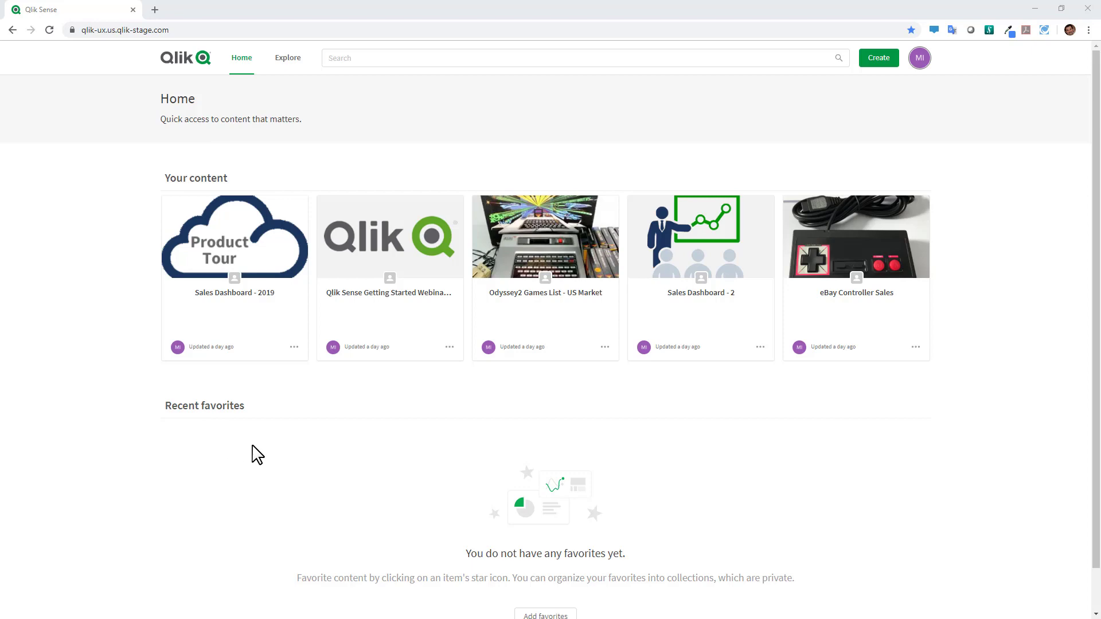
scroll(256, 454, "down", 1)
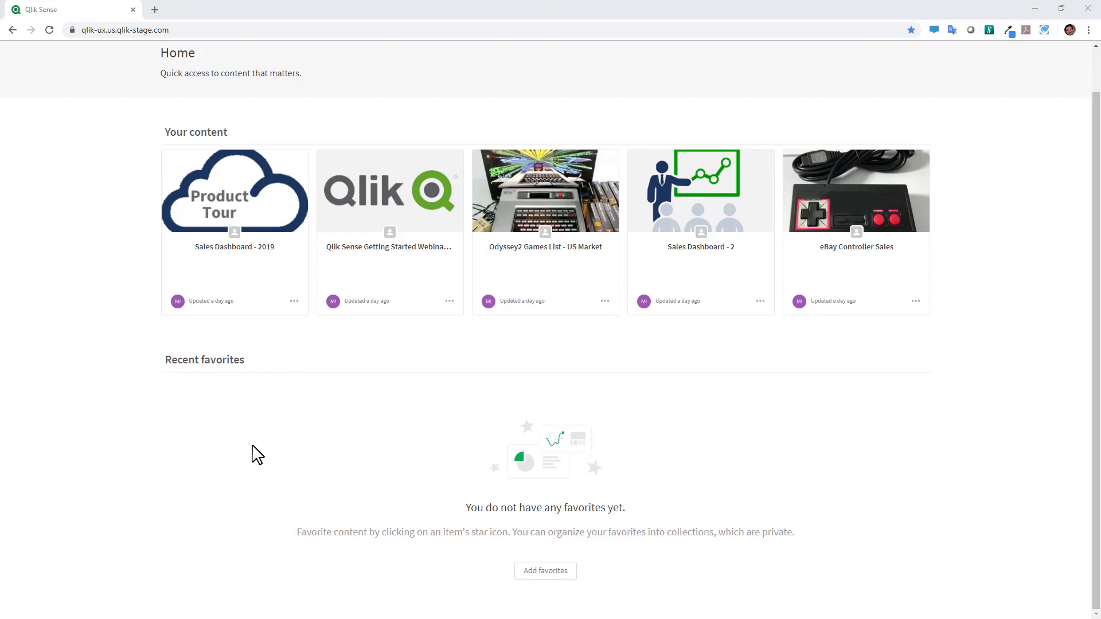
Step: Favourite Bob's test App in Bob's Shared Space and return to Home
left_click(540, 574)
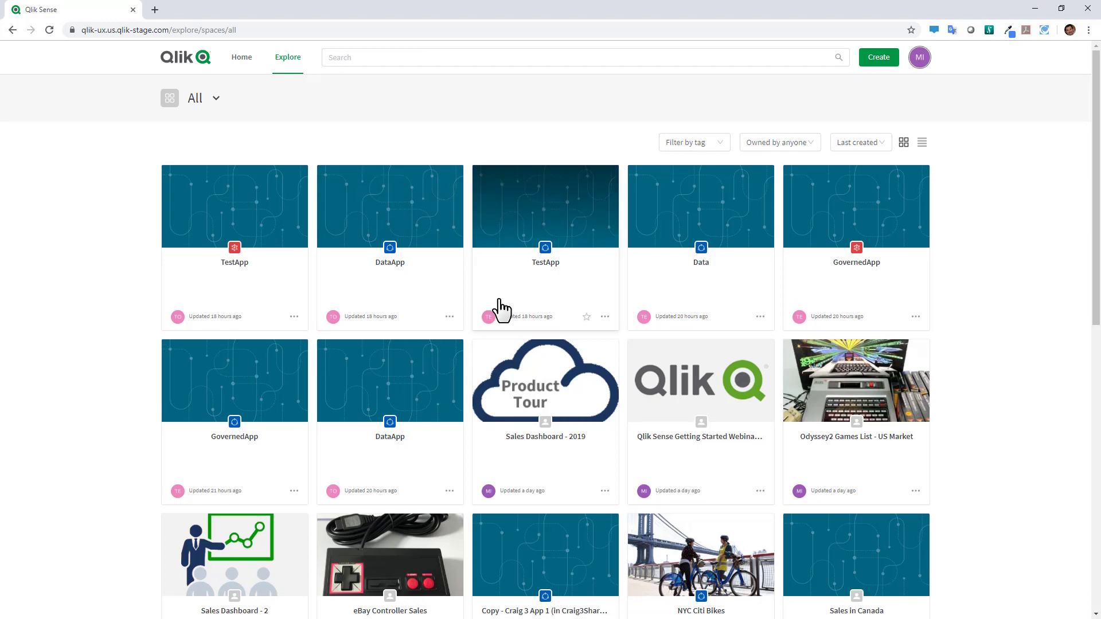
scroll(499, 311, "down", 2)
scroll(503, 321, "down", 3)
scroll(506, 325, "up", 5)
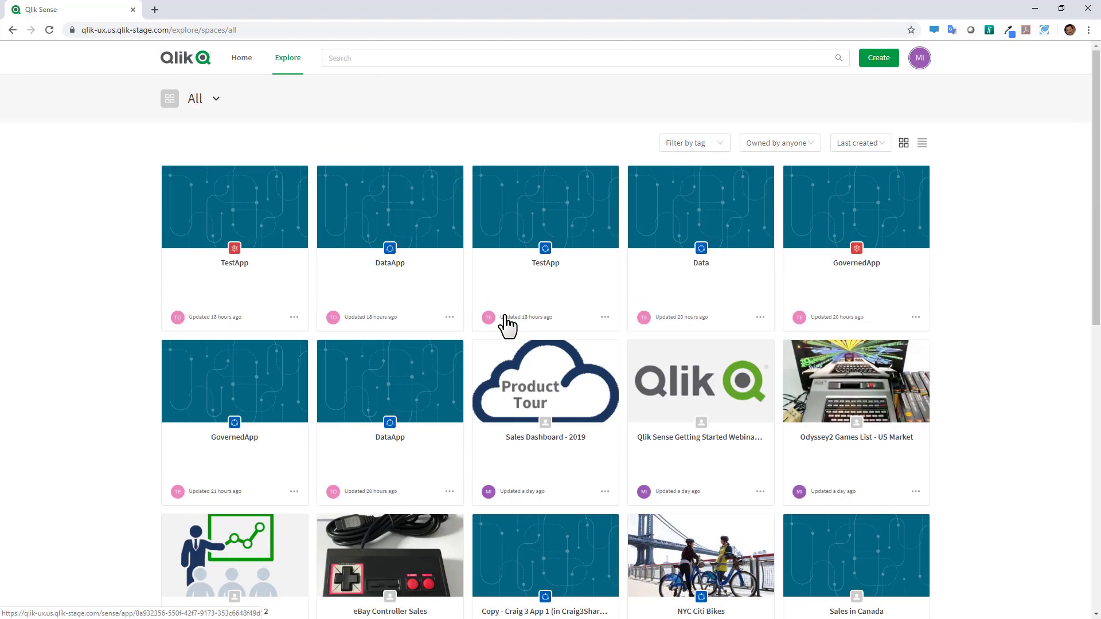
left_click(242, 76)
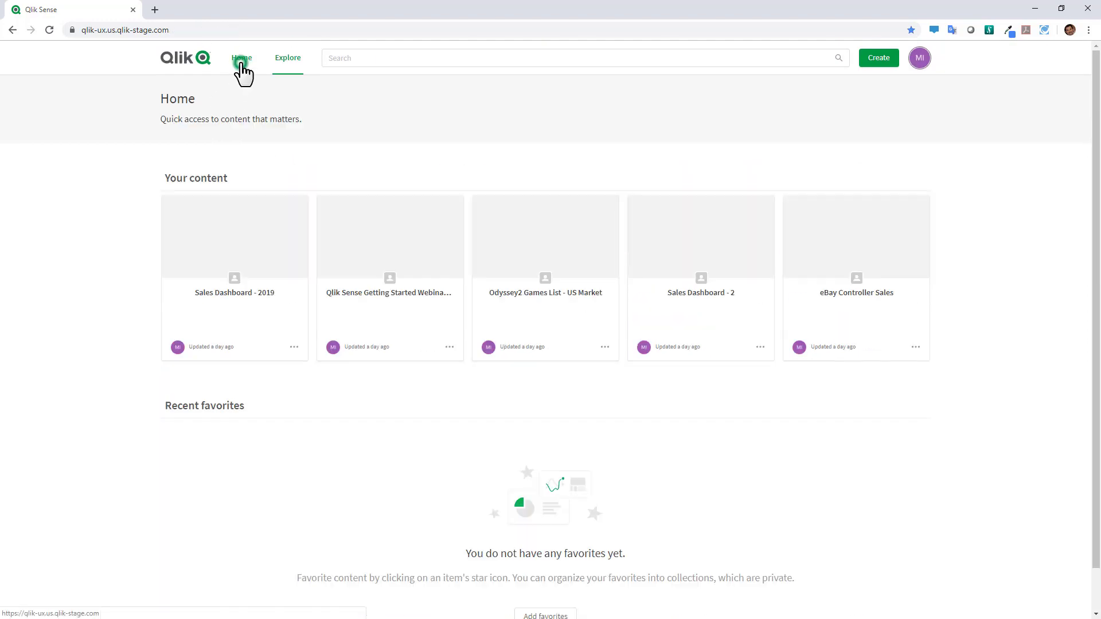
left_click(290, 69)
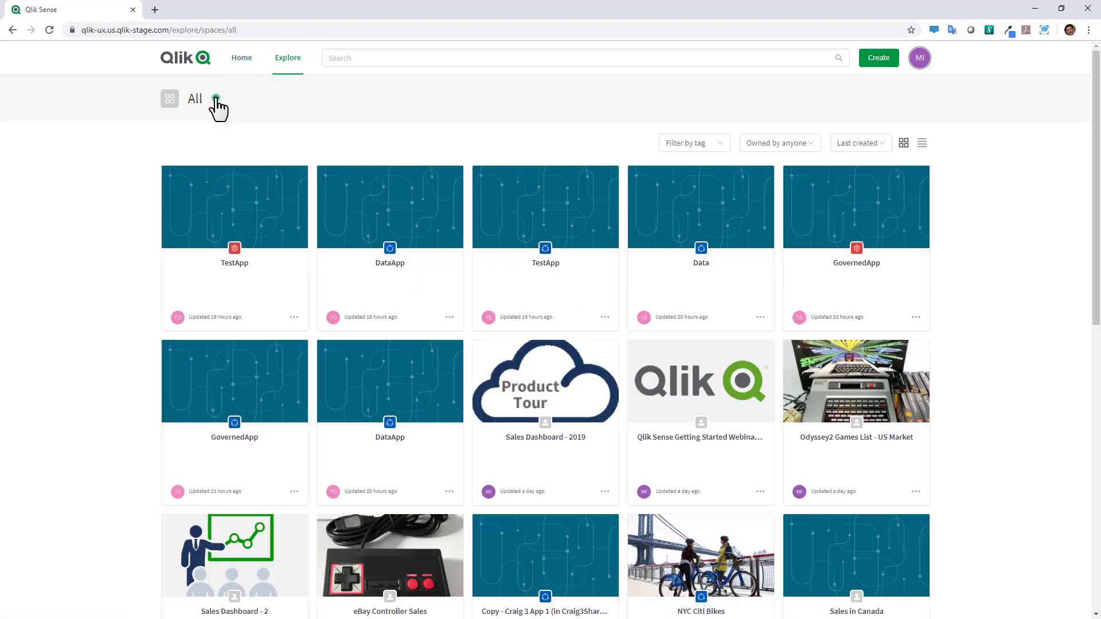
left_click(216, 101)
left_click(214, 135)
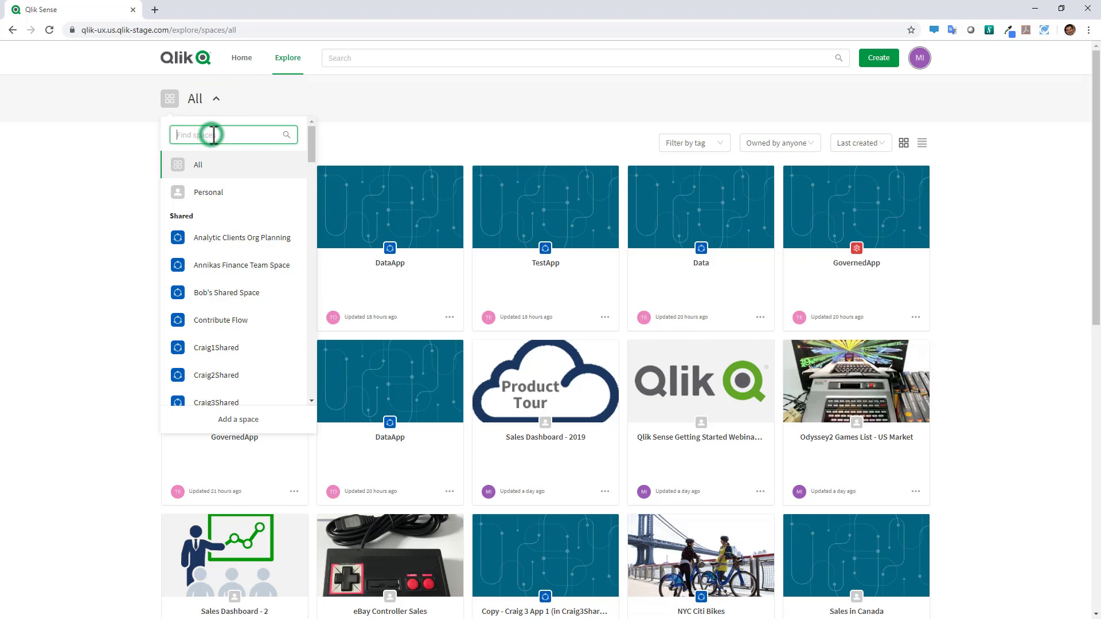
left_click(227, 295)
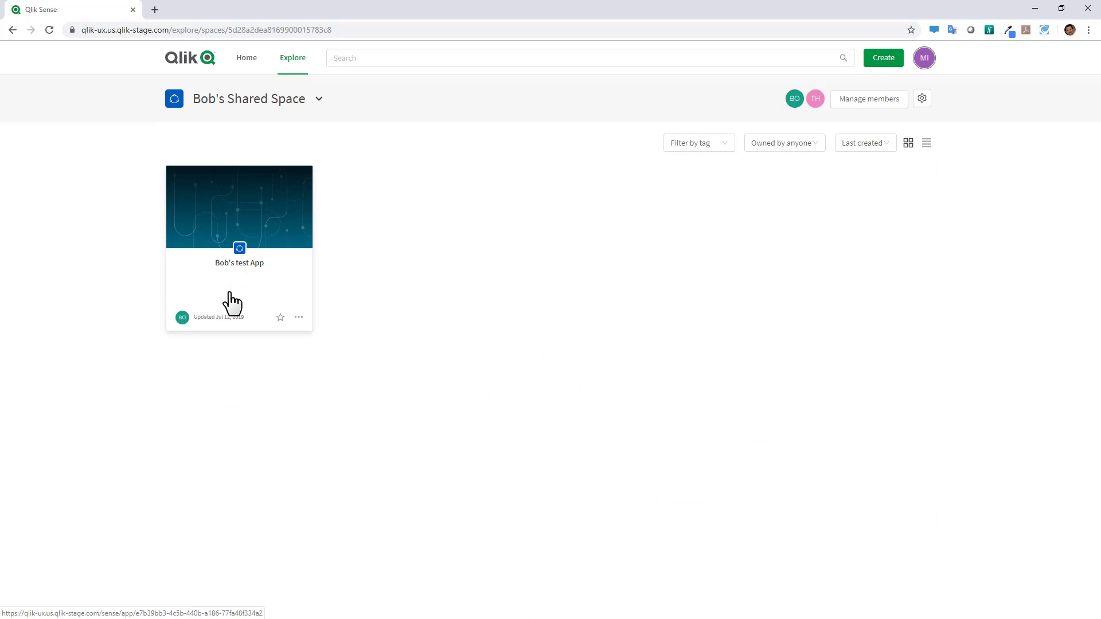
left_click(280, 316)
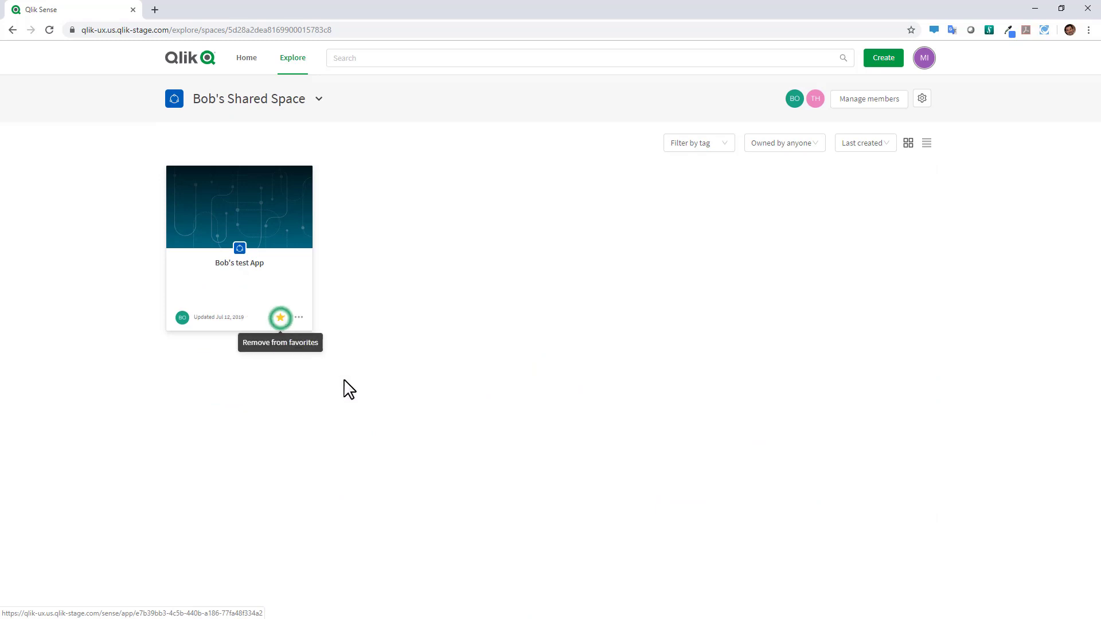
left_click(247, 59)
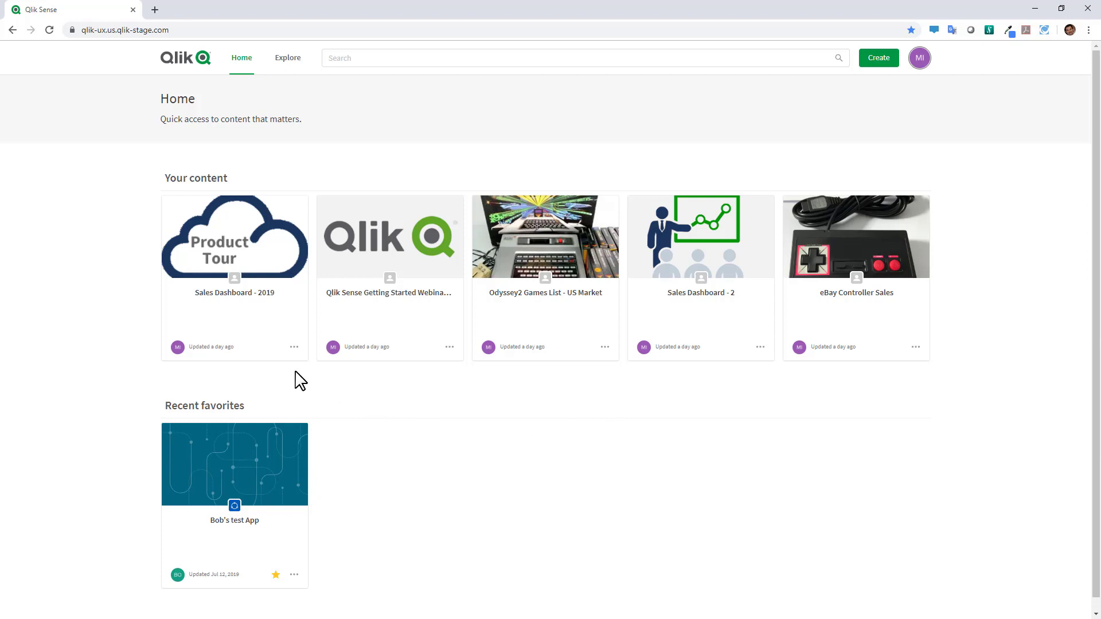
Step: Star Odyssey2 Games List - US Market after checking the Sales Dashboard - 2019 menu
mouse_move(234, 275)
left_click(274, 350)
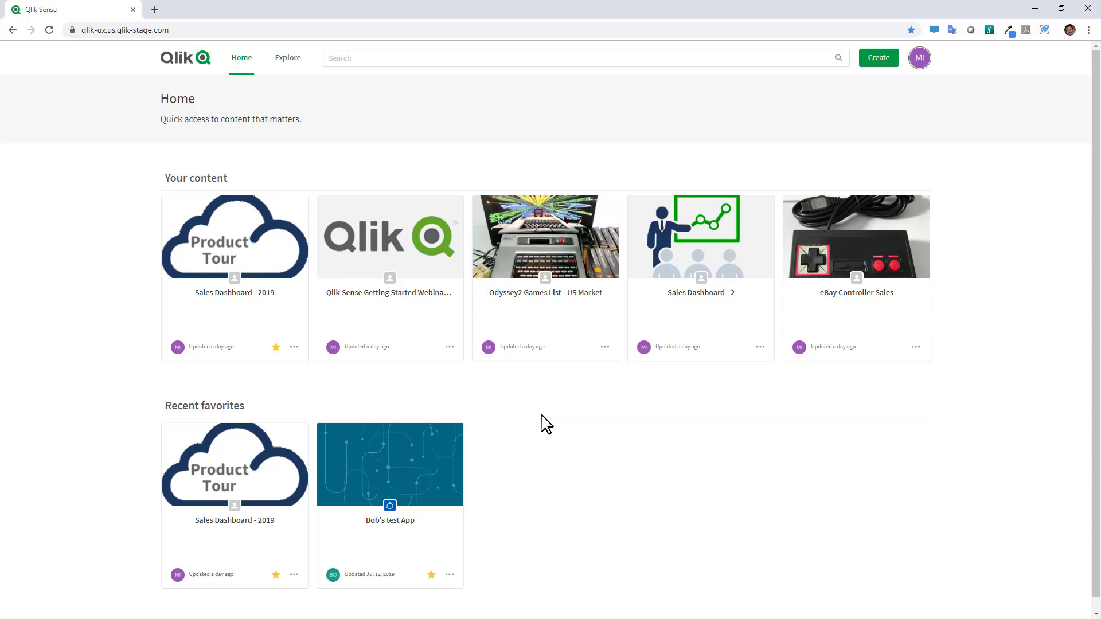
left_click(294, 574)
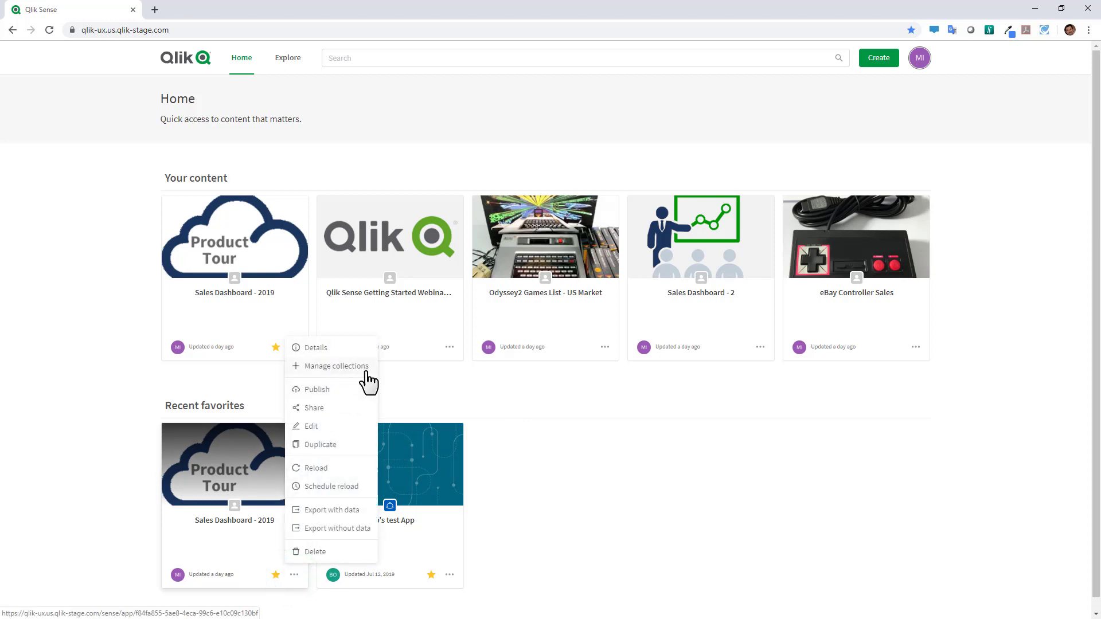
left_click(464, 391)
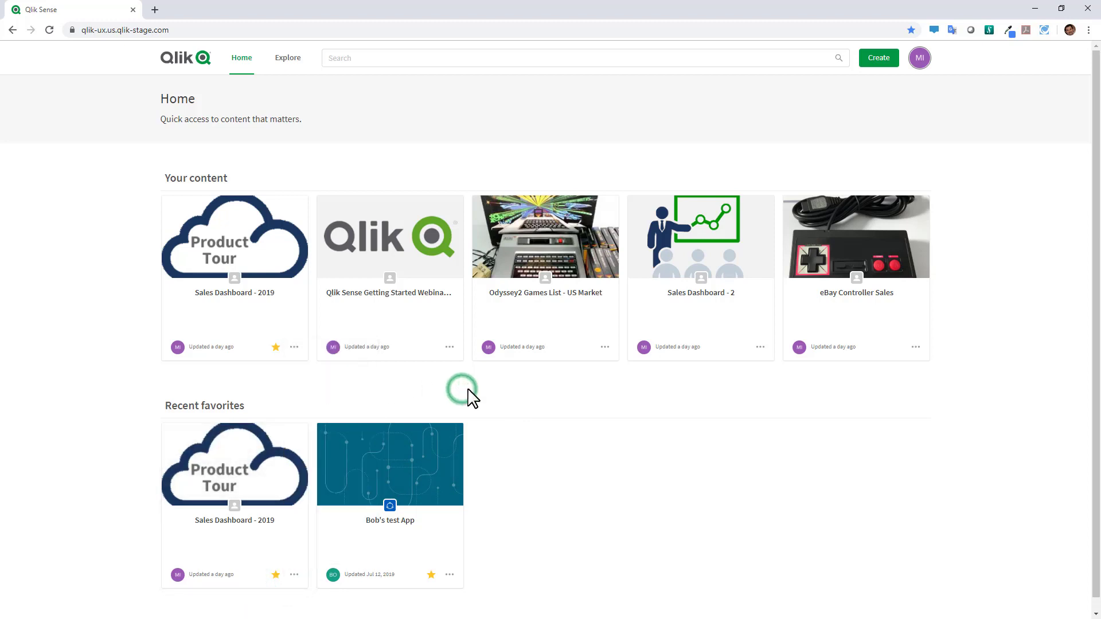
left_click(587, 347)
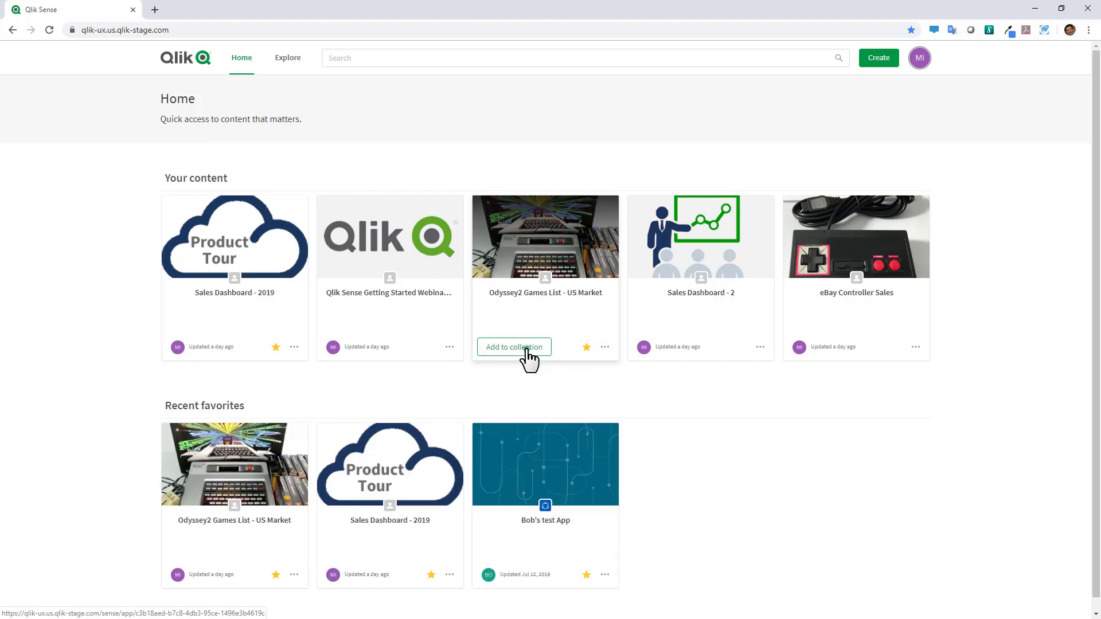
Step: Create the Mike's Retrogaming Favs collection and add Odyssey2 Games List to it
left_click(525, 353)
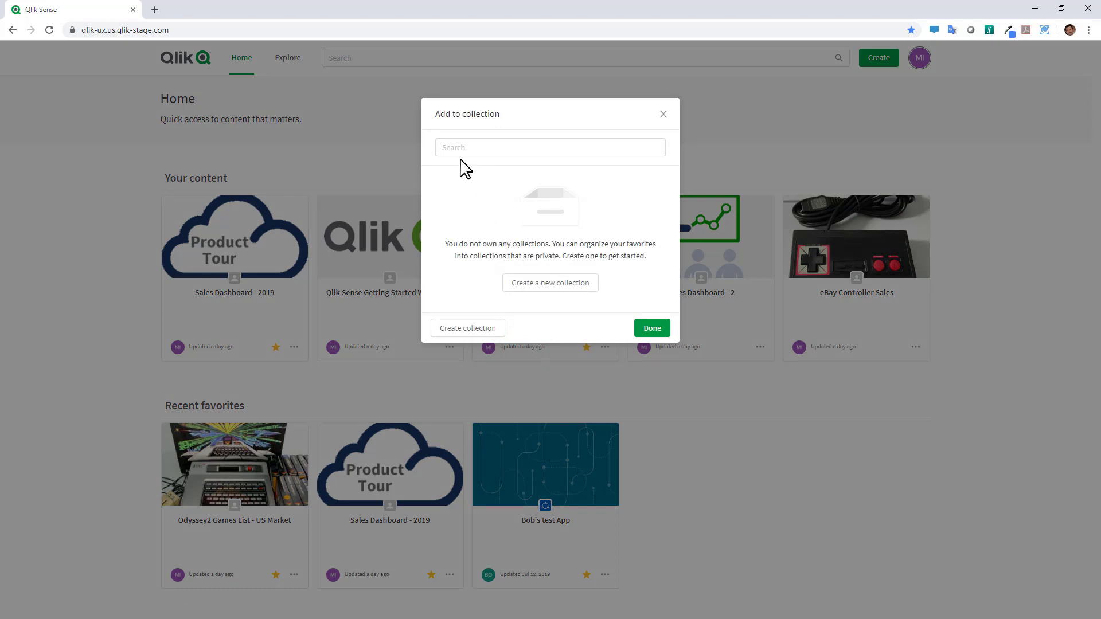
left_click(480, 329)
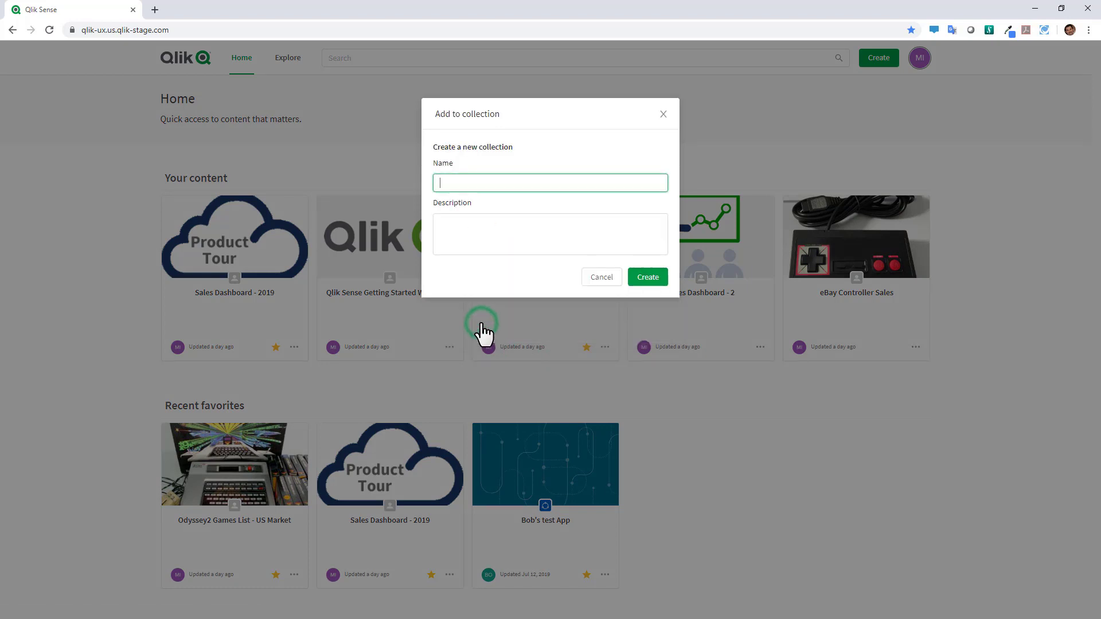
type("Mike's")
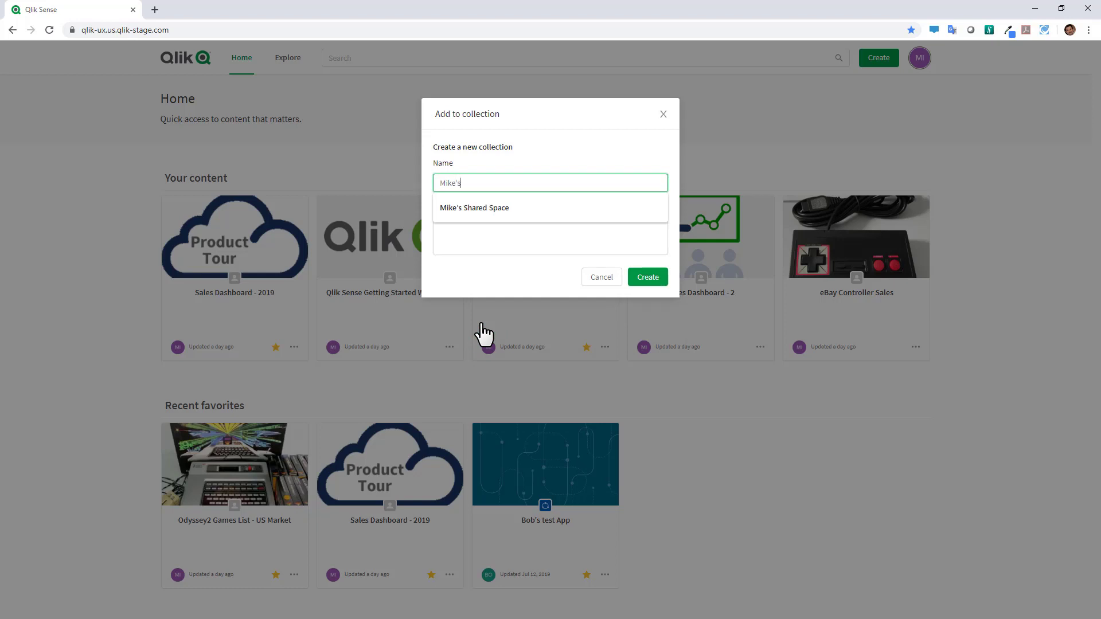
type(" Retrogaming Favs")
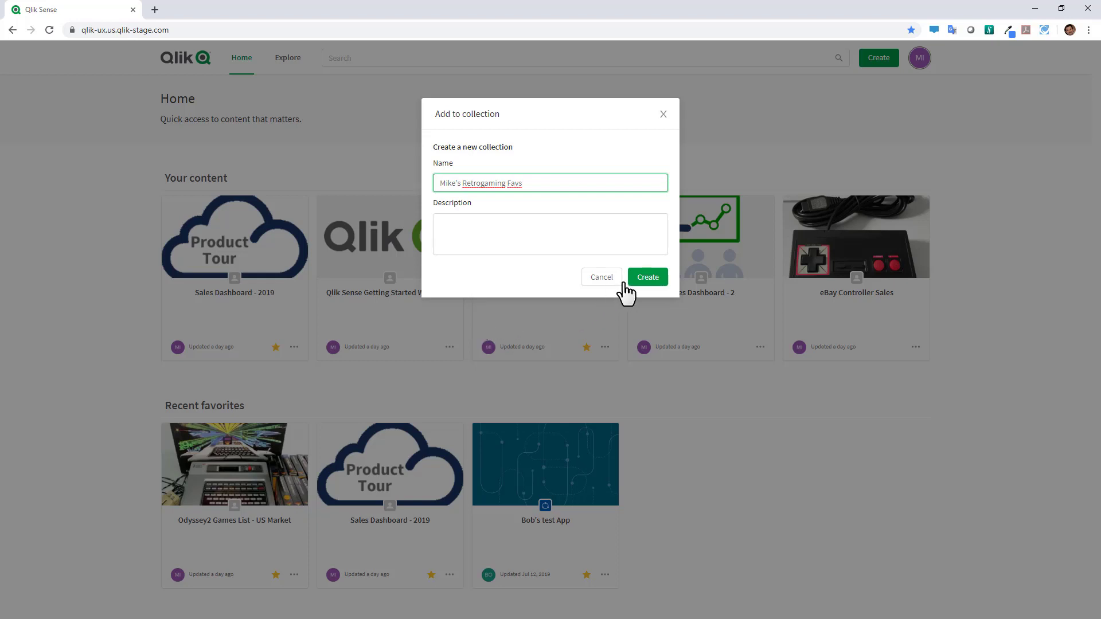
left_click(643, 281)
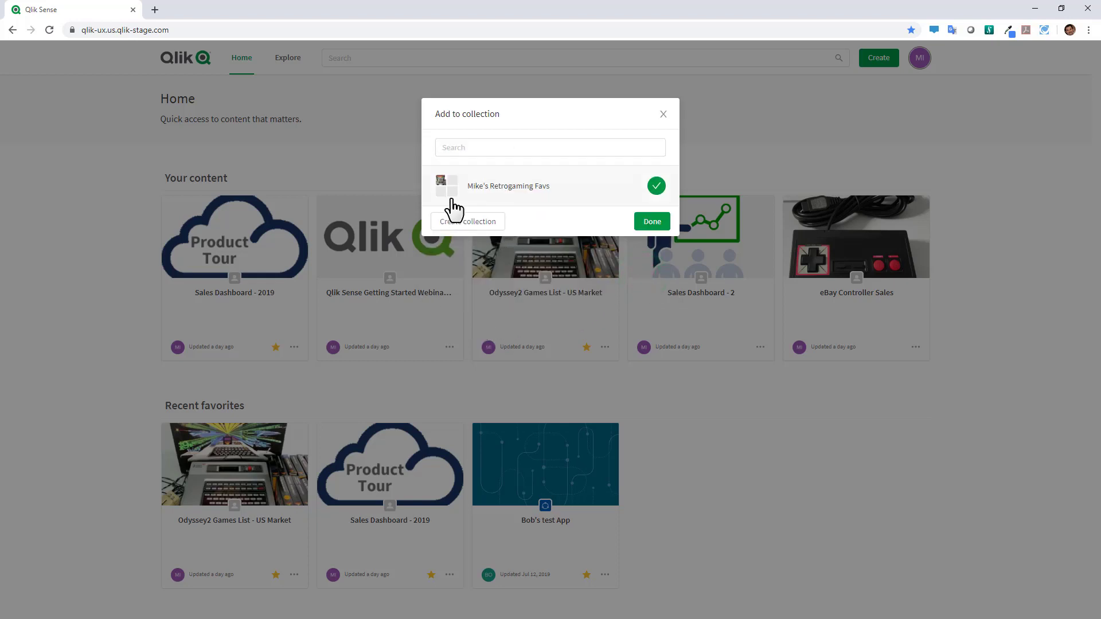
left_click(658, 187)
left_click(660, 188)
left_click(652, 222)
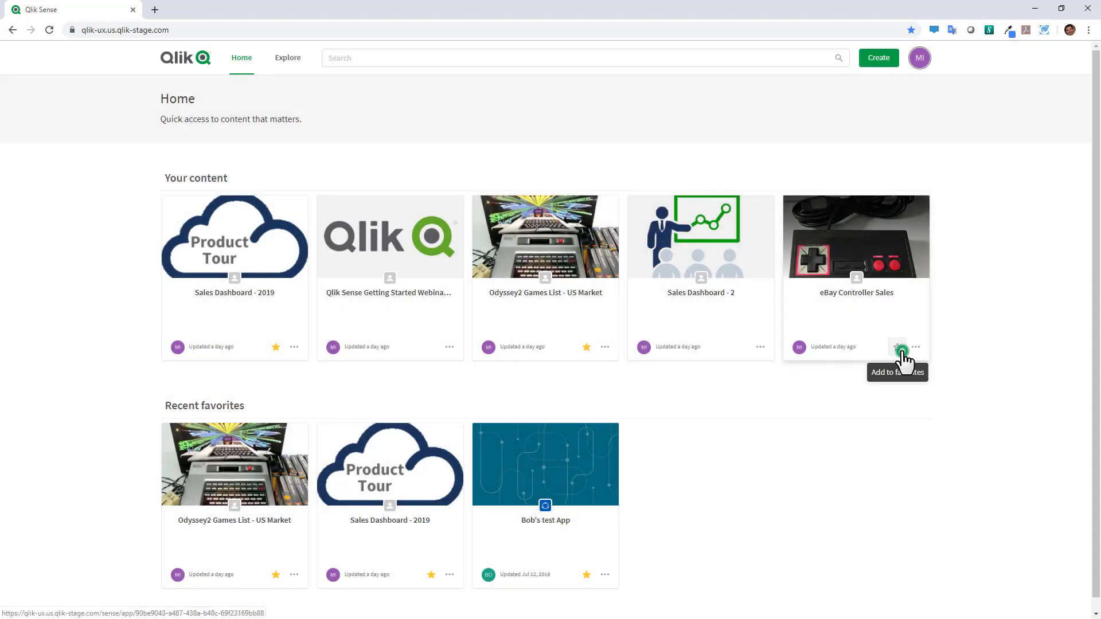
Step: Favourite eBay Controller Sales and add it to Mike's Retrogaming Favs
left_click(901, 348)
left_click(835, 348)
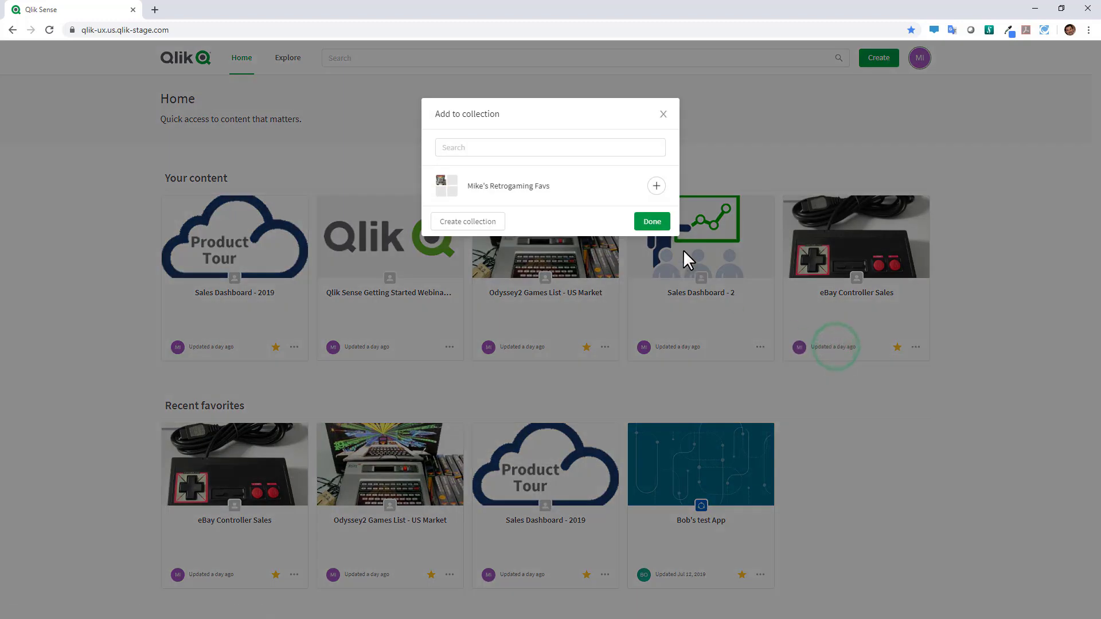
left_click(656, 186)
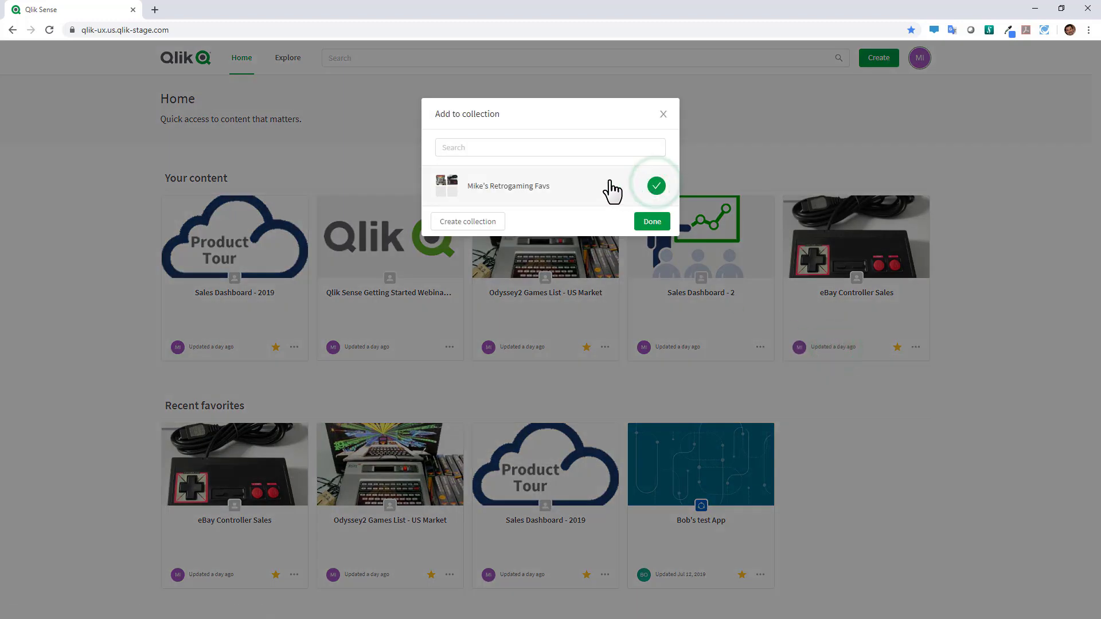
left_click(653, 221)
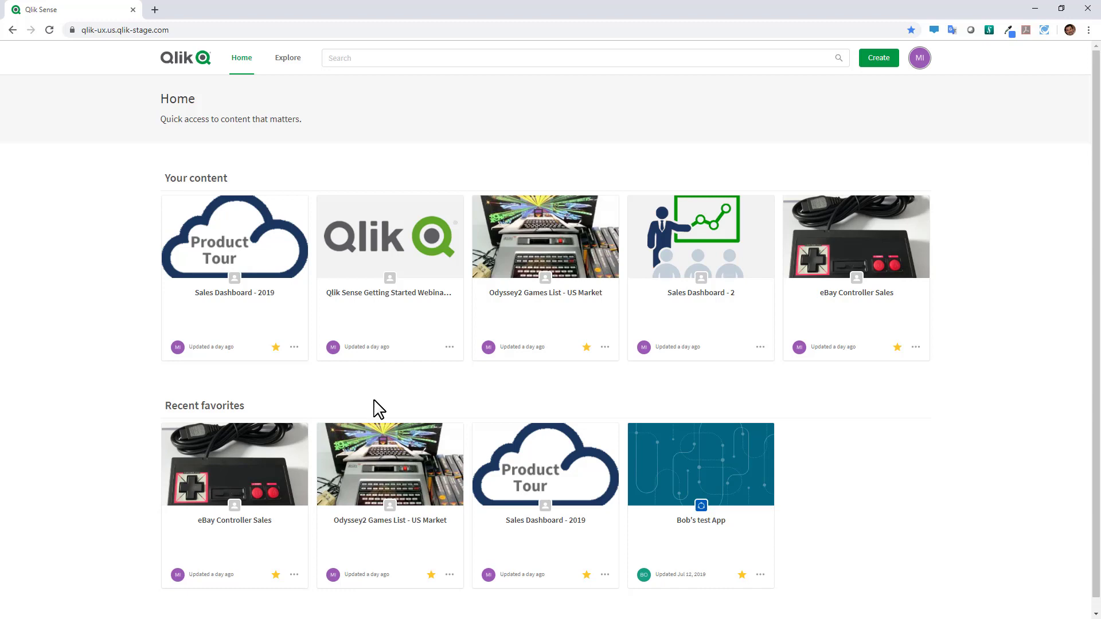
left_click(921, 59)
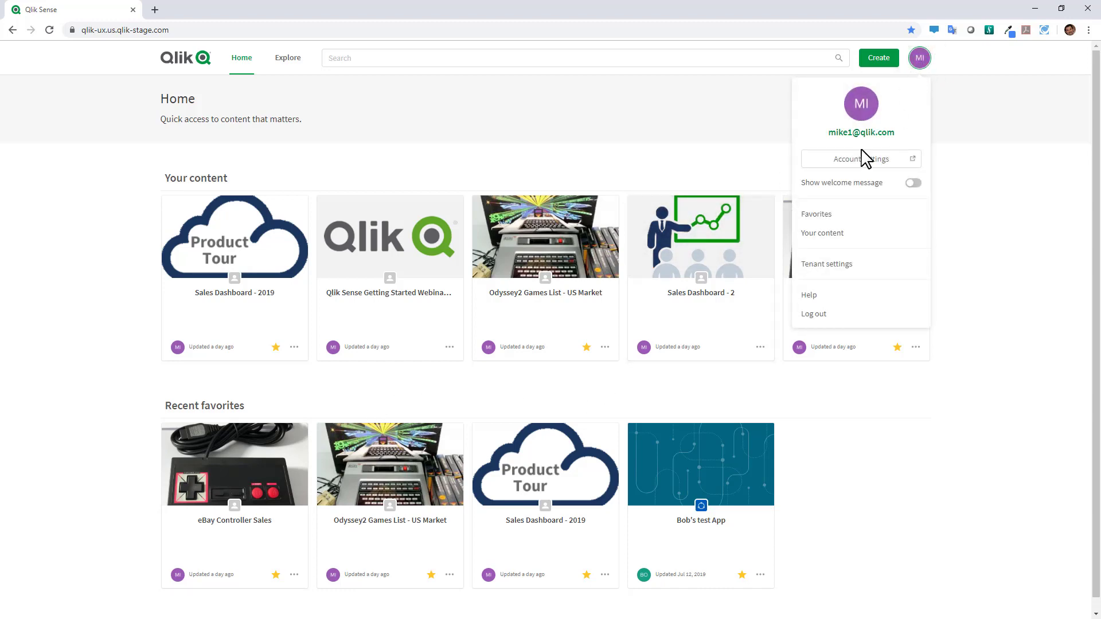
left_click(819, 214)
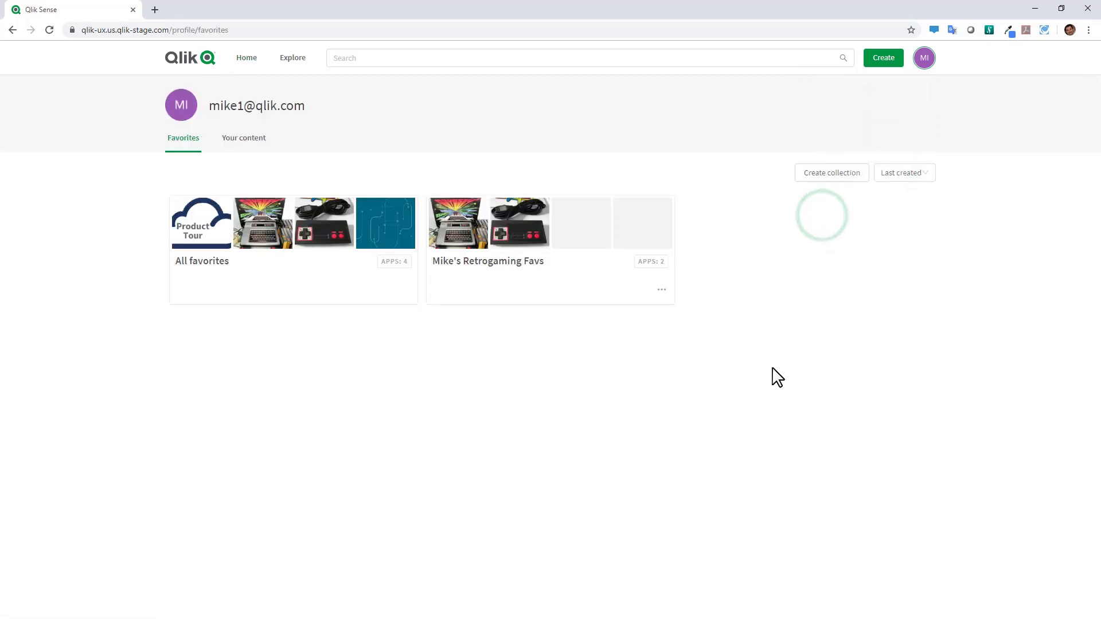
left_click(530, 298)
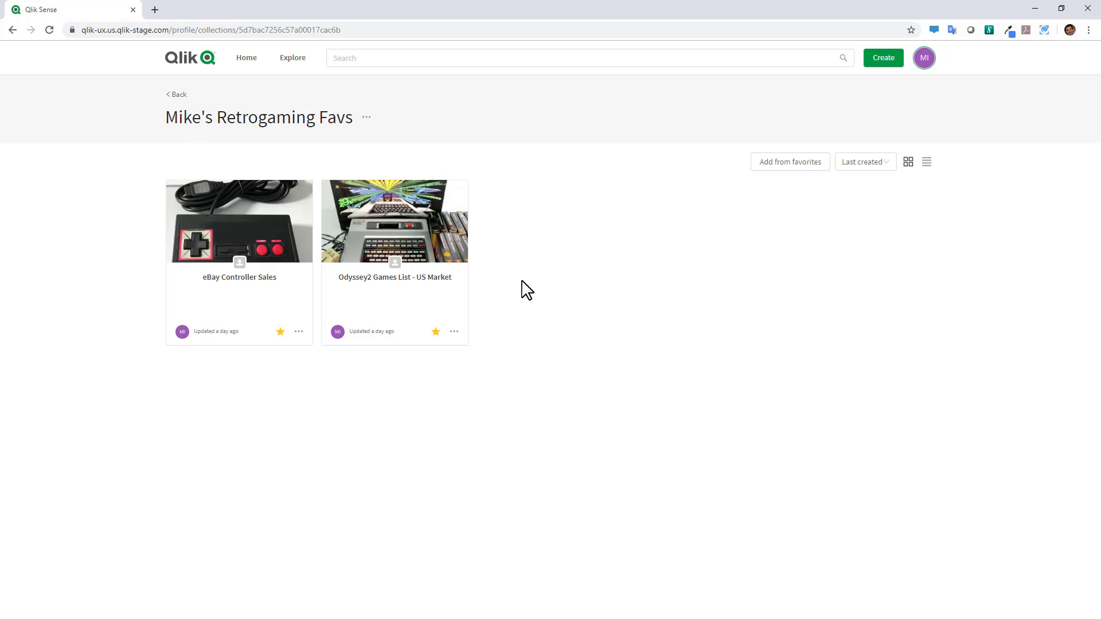
left_click(246, 57)
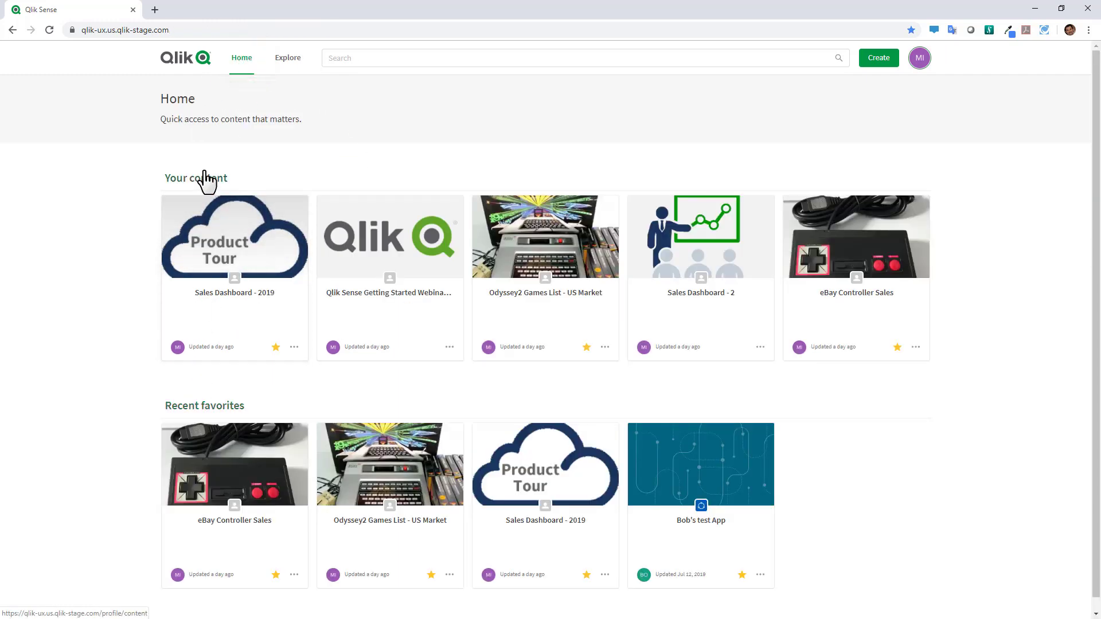
left_click(205, 408)
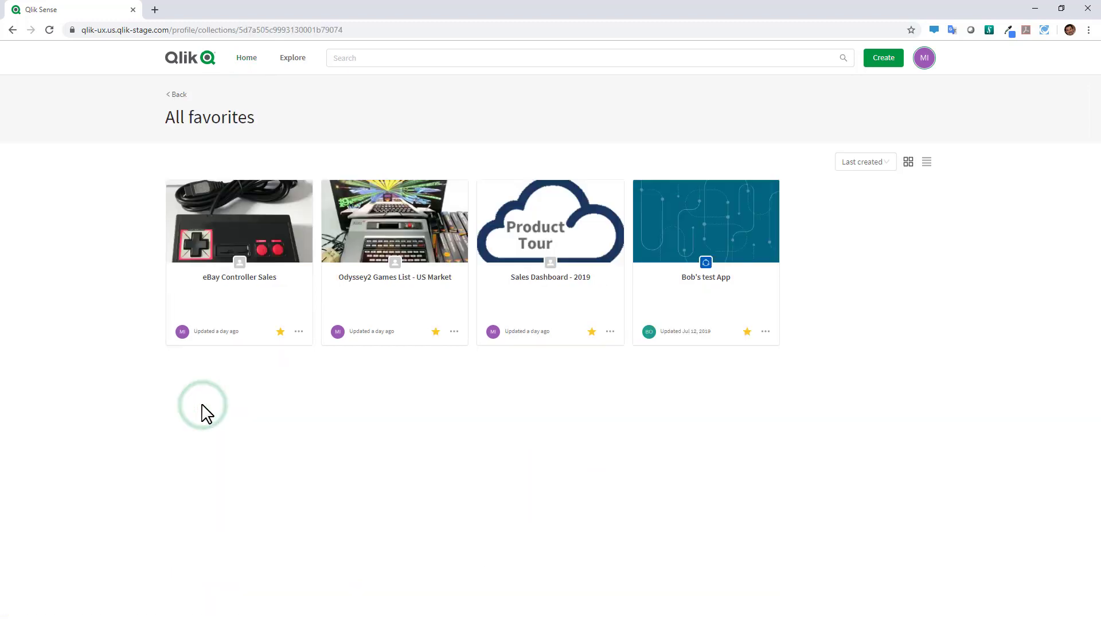
left_click(179, 95)
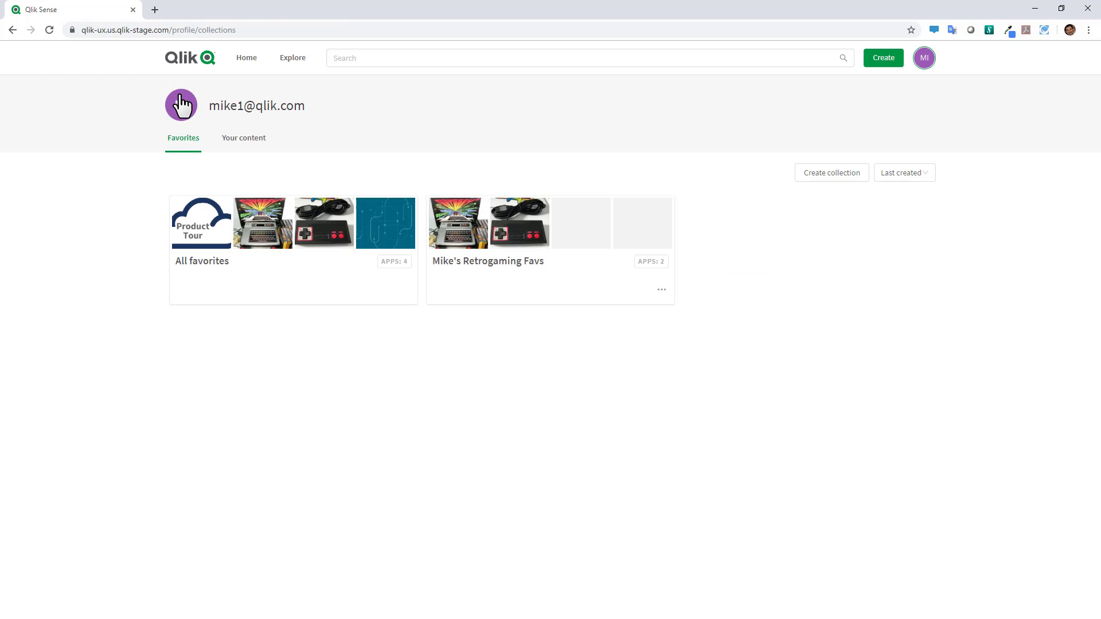
left_click(234, 148)
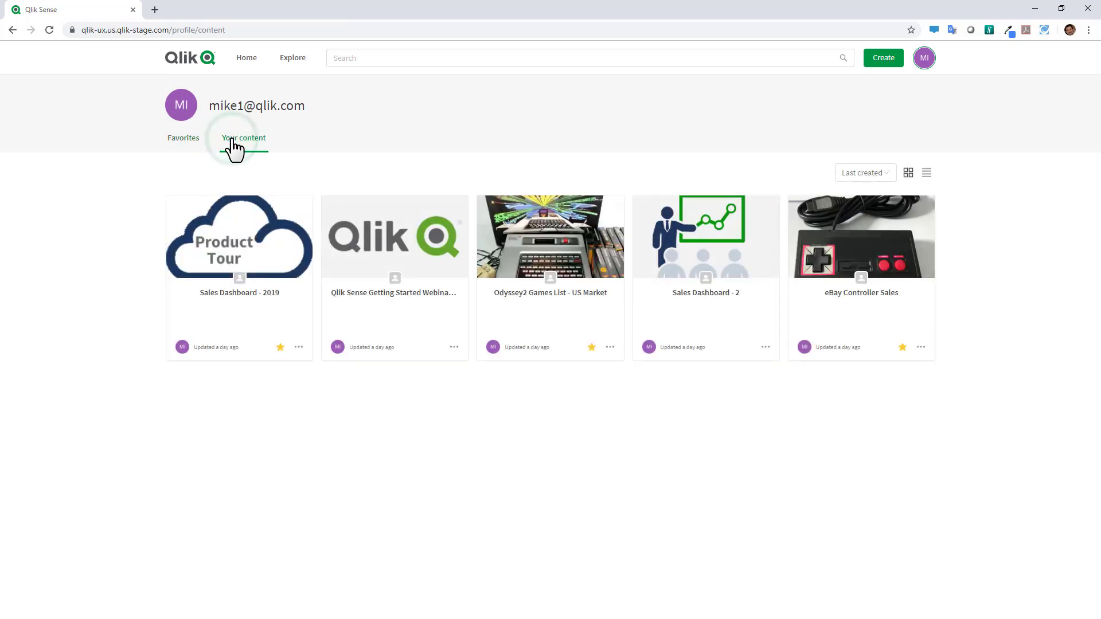
left_click(192, 144)
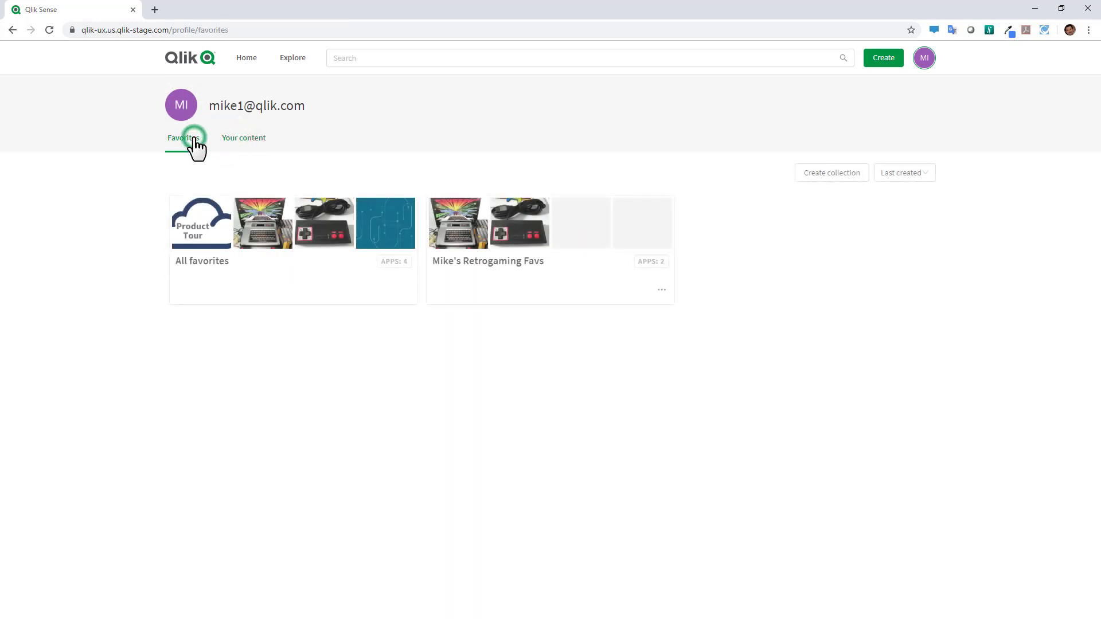
left_click(231, 142)
left_click(252, 59)
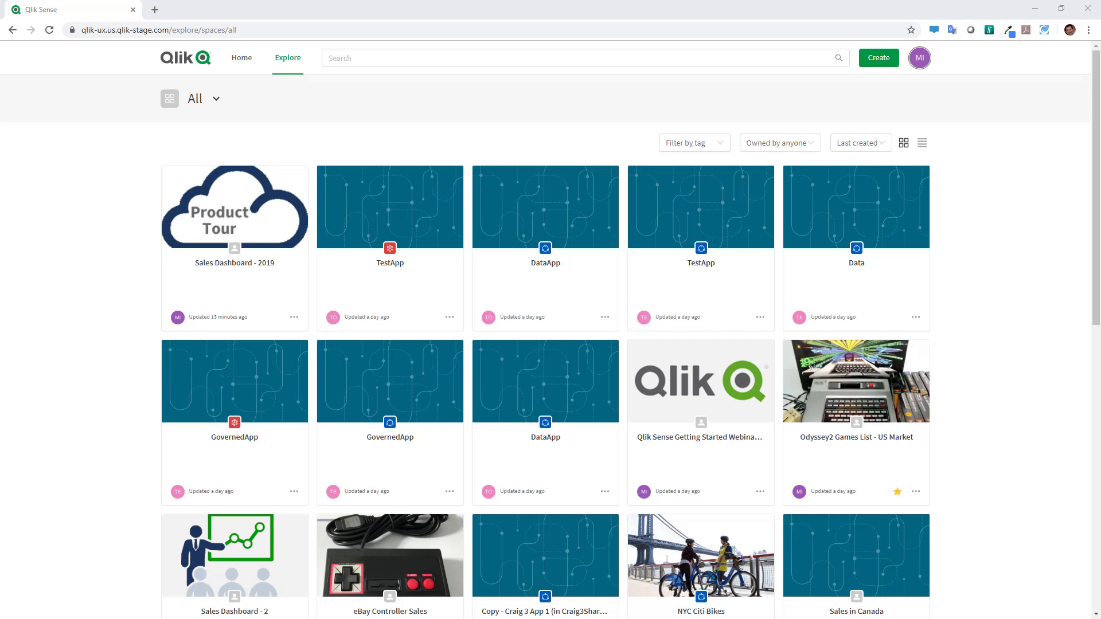
Step: Choose Edit from the Sales Dashboard - 2019 actions menu on Explore
left_click(240, 62)
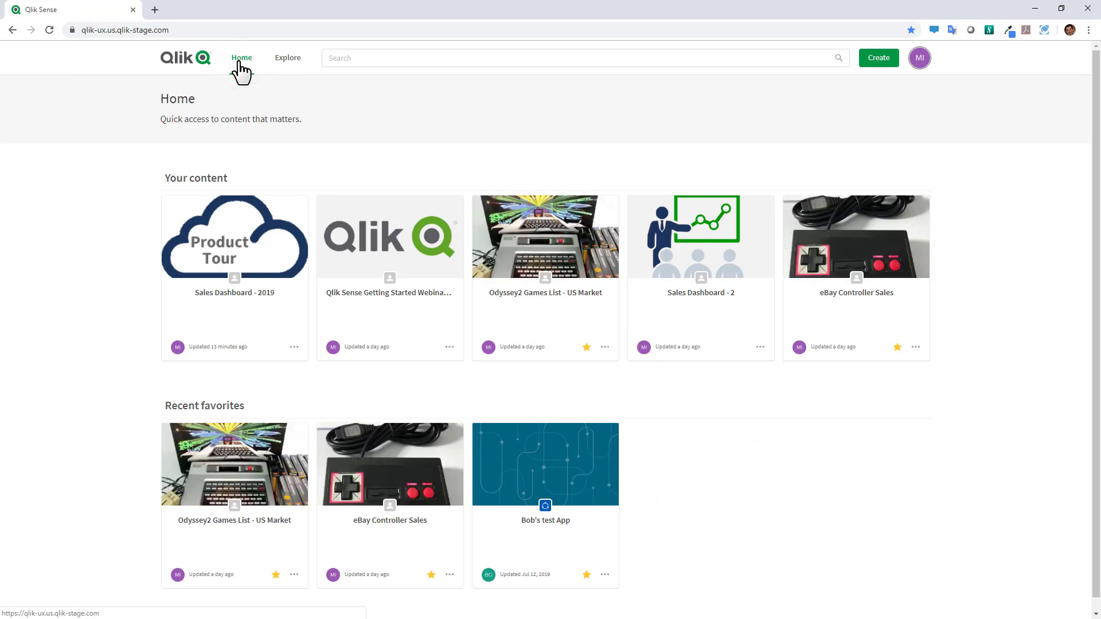
left_click(287, 65)
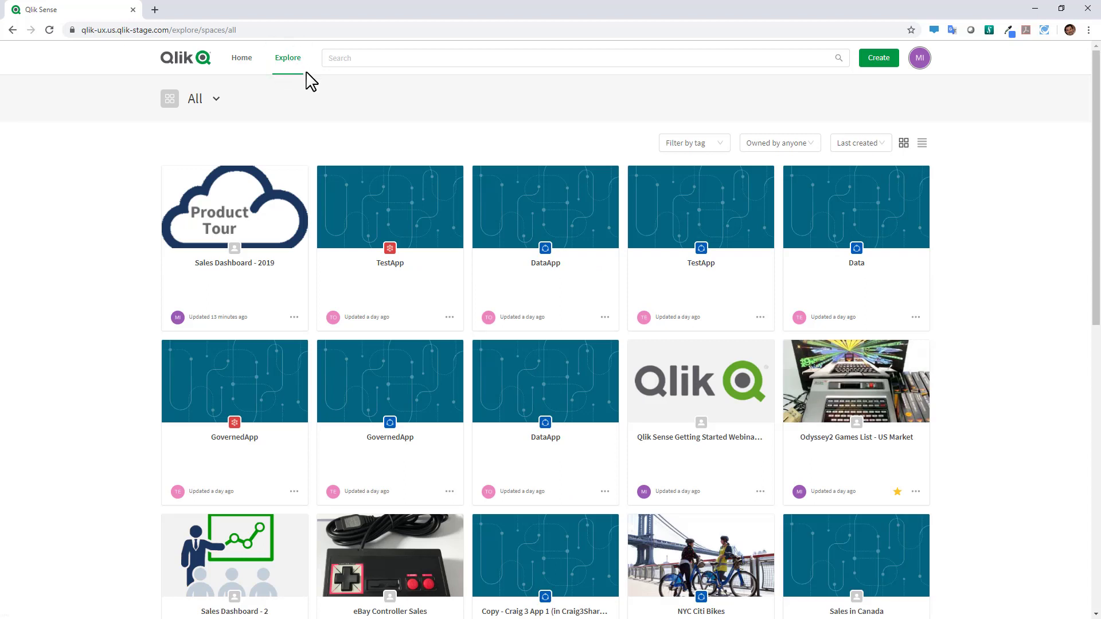
left_click(293, 317)
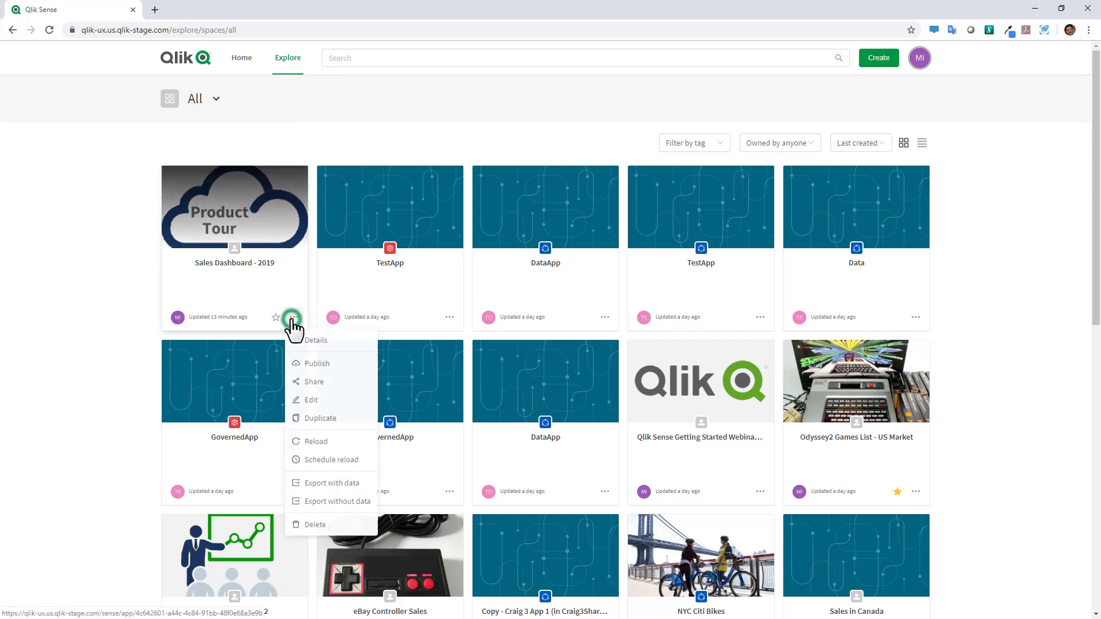
left_click(312, 402)
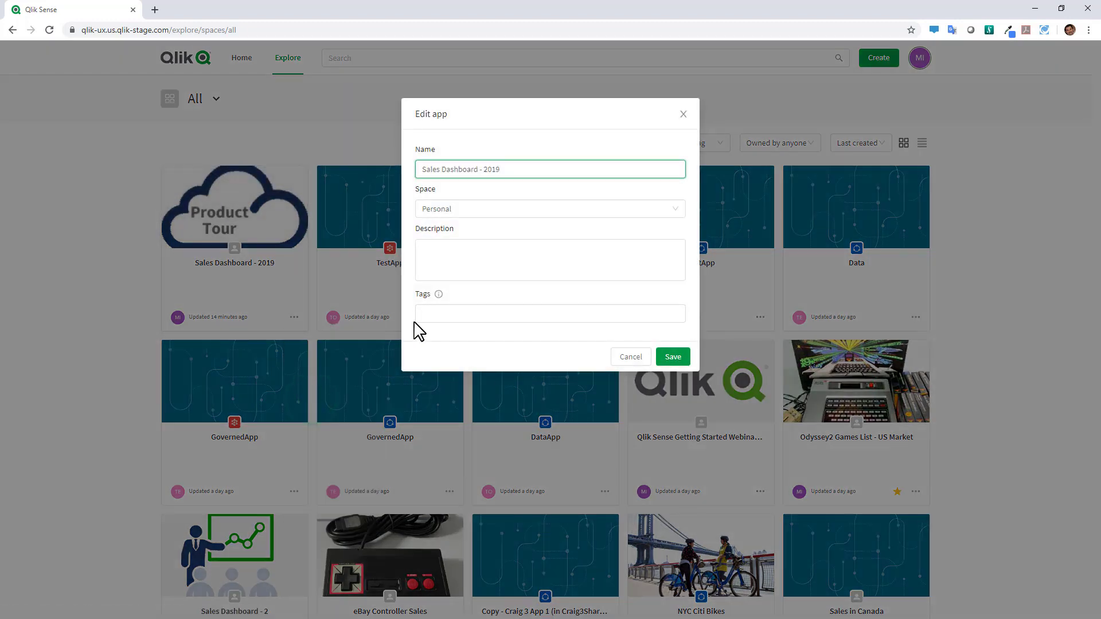
Step: Add the tags sales, mike and tarallo to Sales Dashboard - 2019
left_click(428, 316)
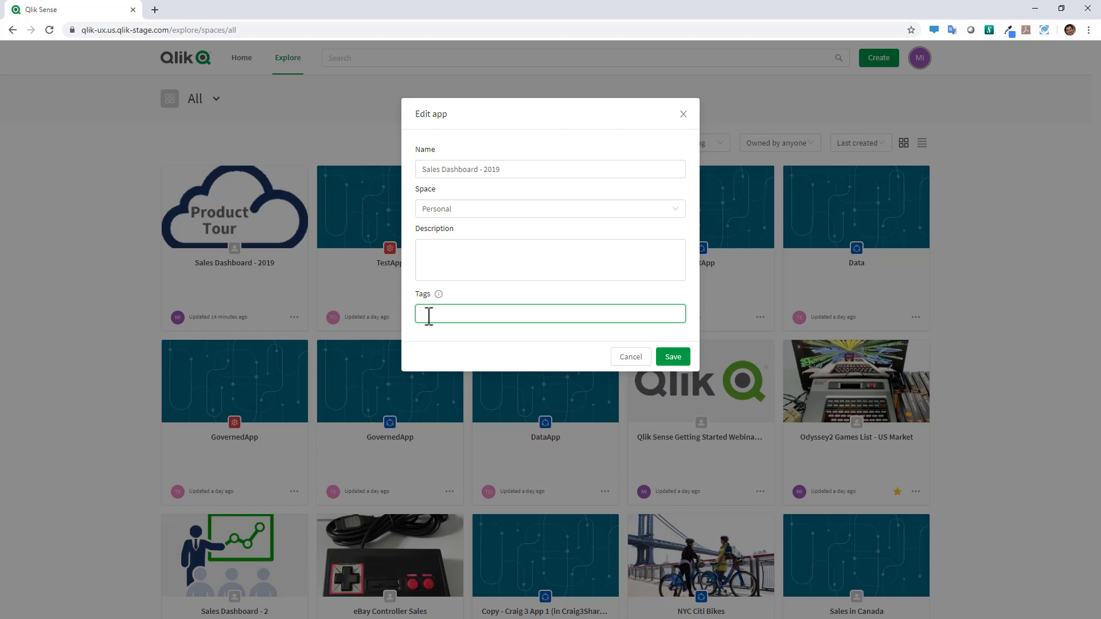
mouse_move(439, 294)
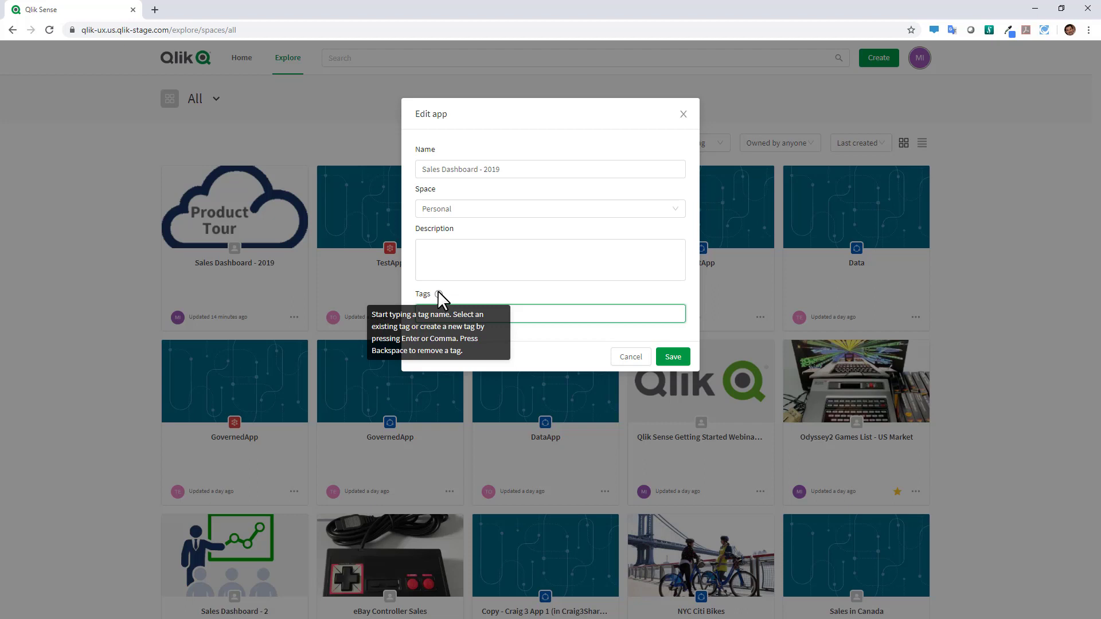
left_click(545, 315)
type("sa")
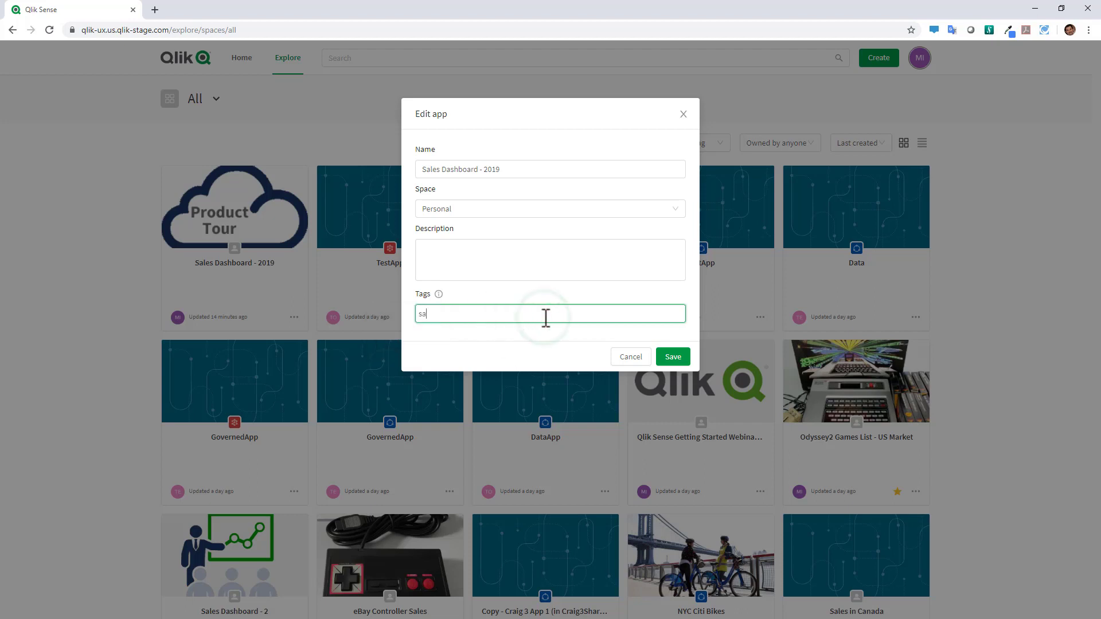
type("le")
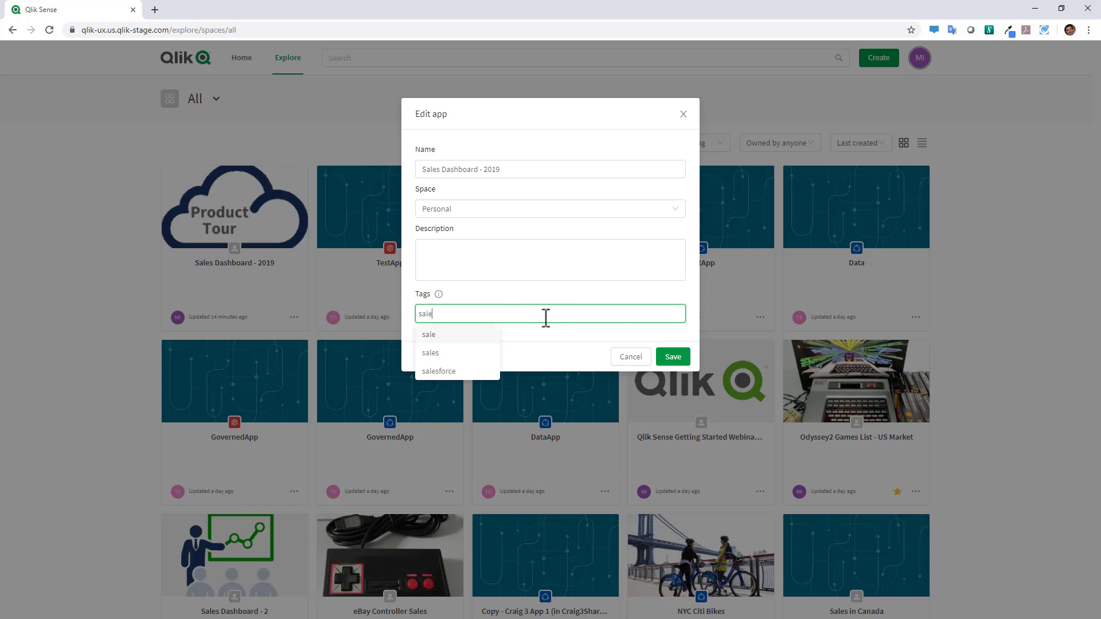
left_click(450, 353)
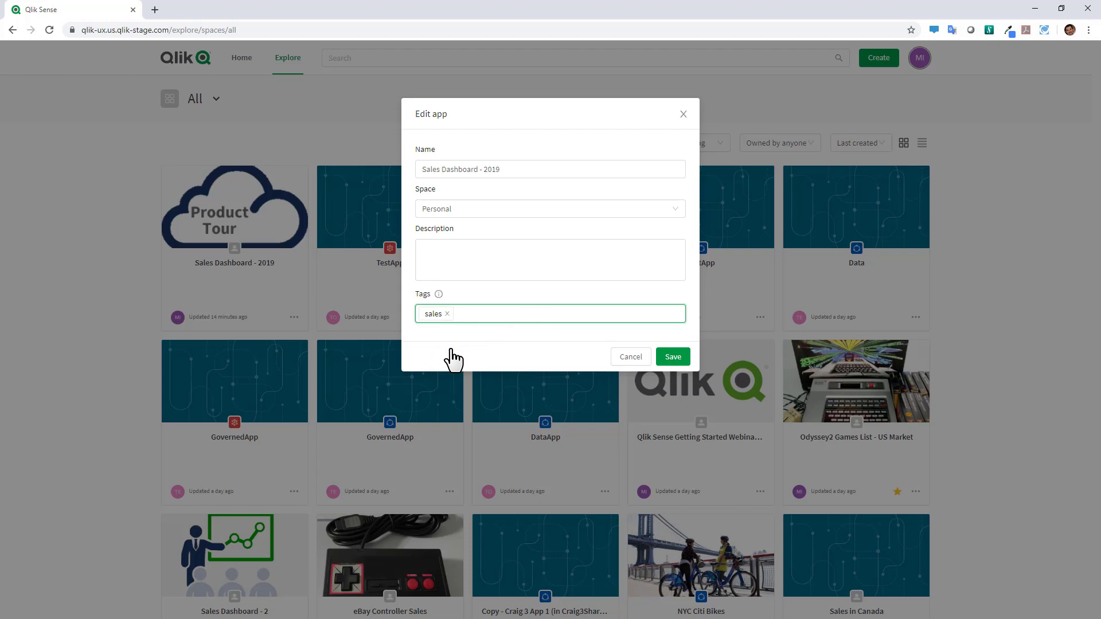
type("mike")
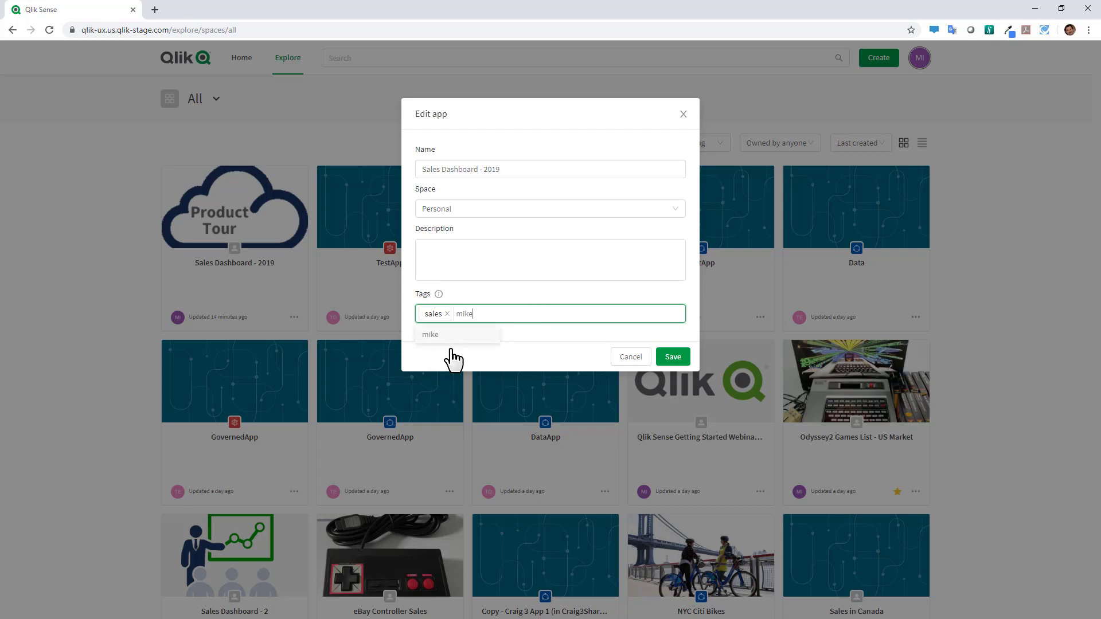
left_click(449, 342)
type("tara")
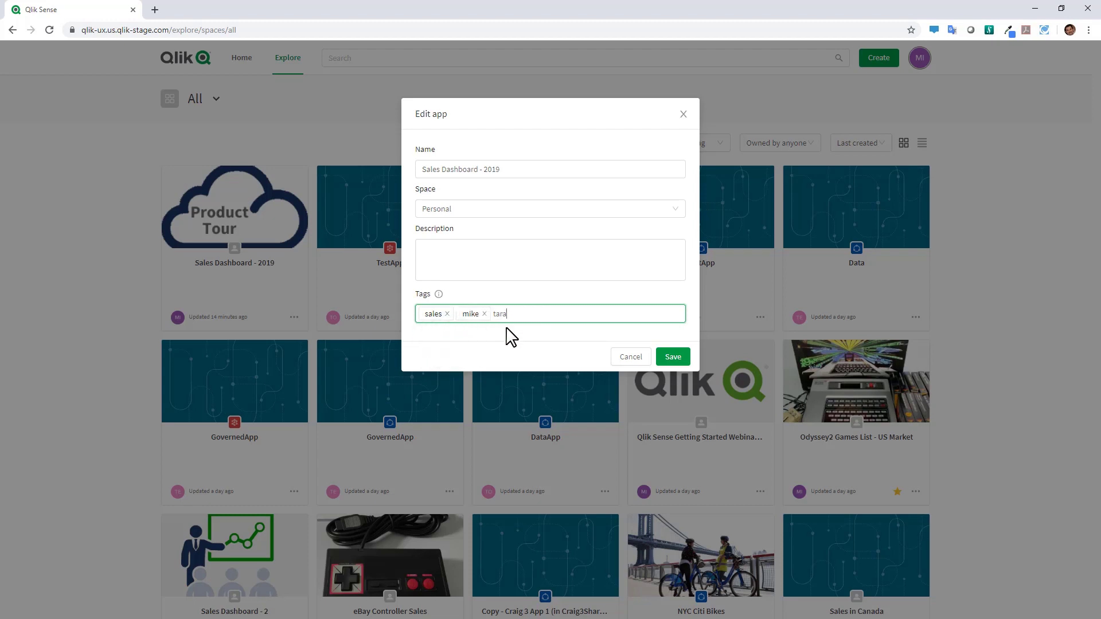
type("llo")
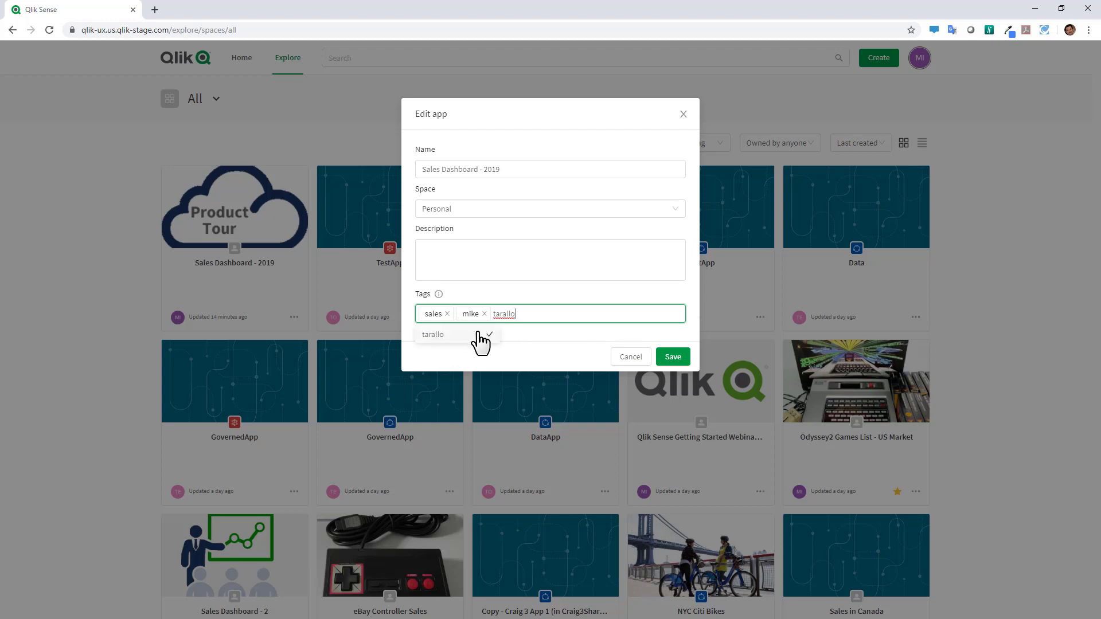
left_click(478, 333)
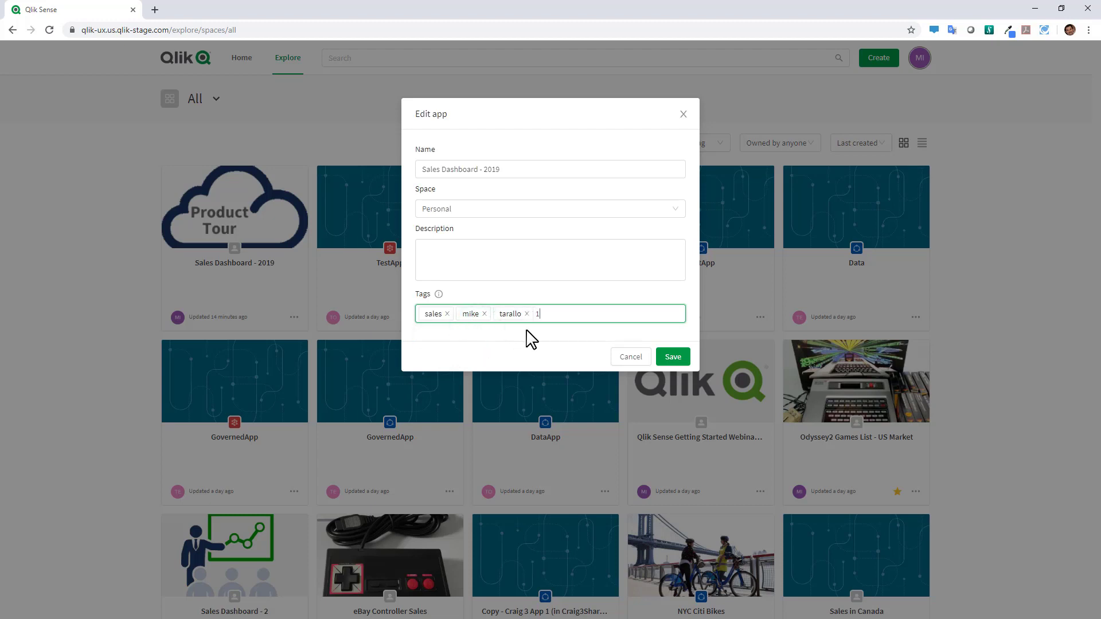
Step: Add test tags 1 and 2, then remove the numeric tags again
key("Return")
type("2")
key("Return")
type("3")
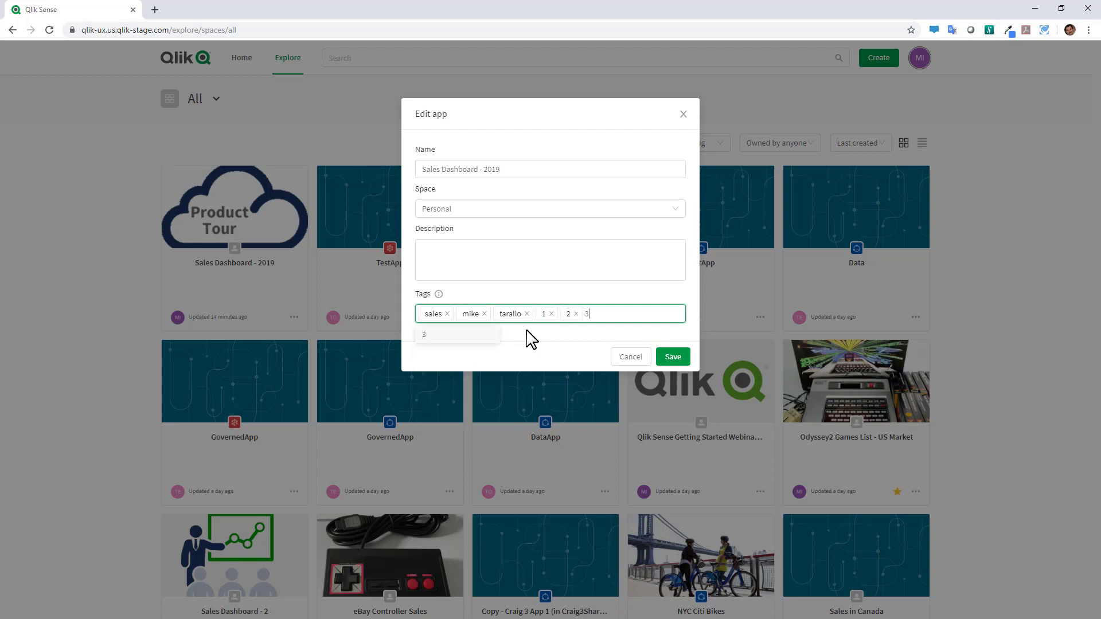
left_click(573, 313)
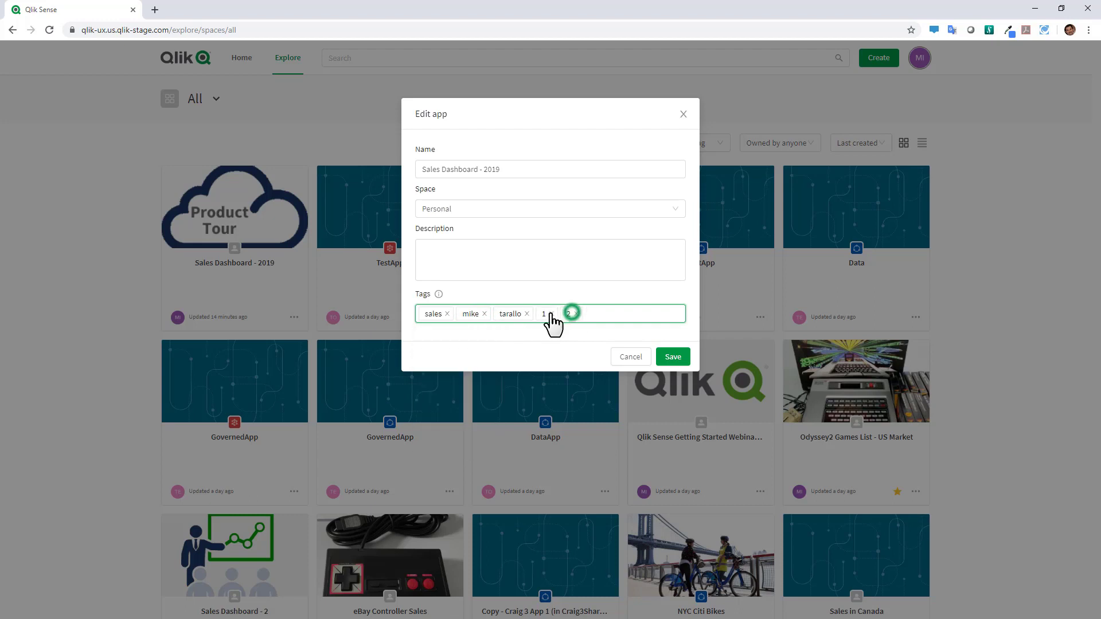
left_click(552, 313)
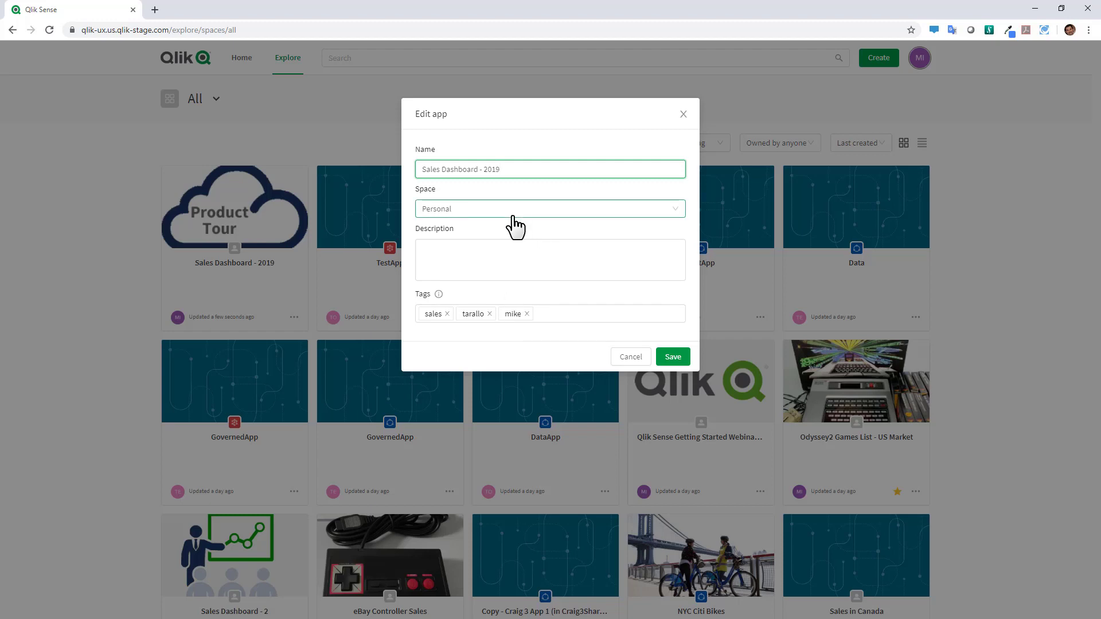
Step: Set the app's space to Mike's Shared Space and save the edits
left_click(504, 209)
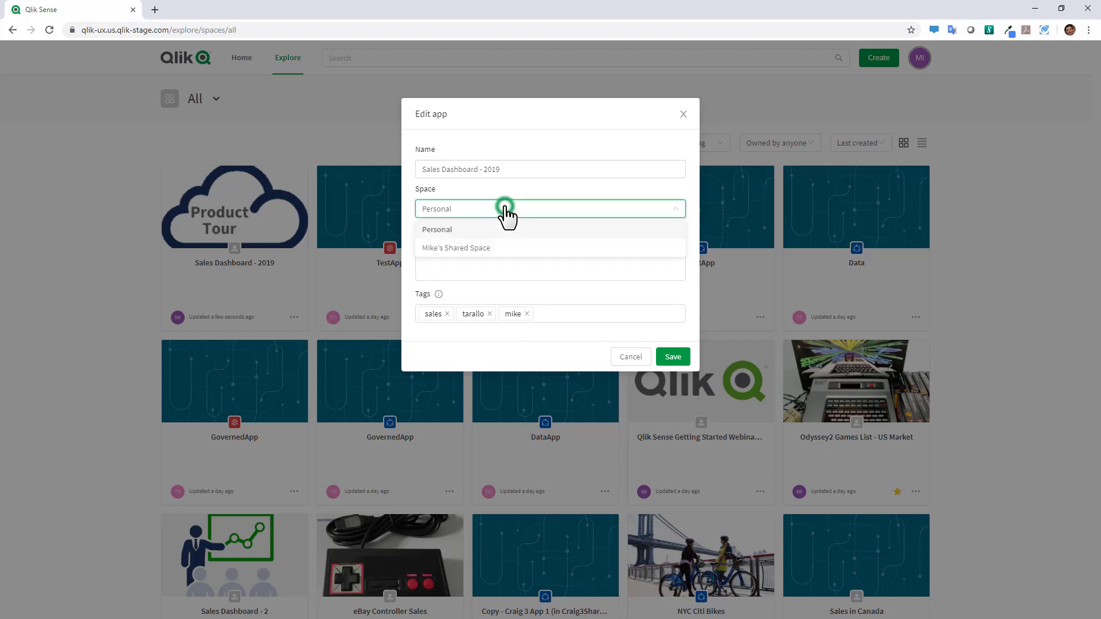
left_click(488, 250)
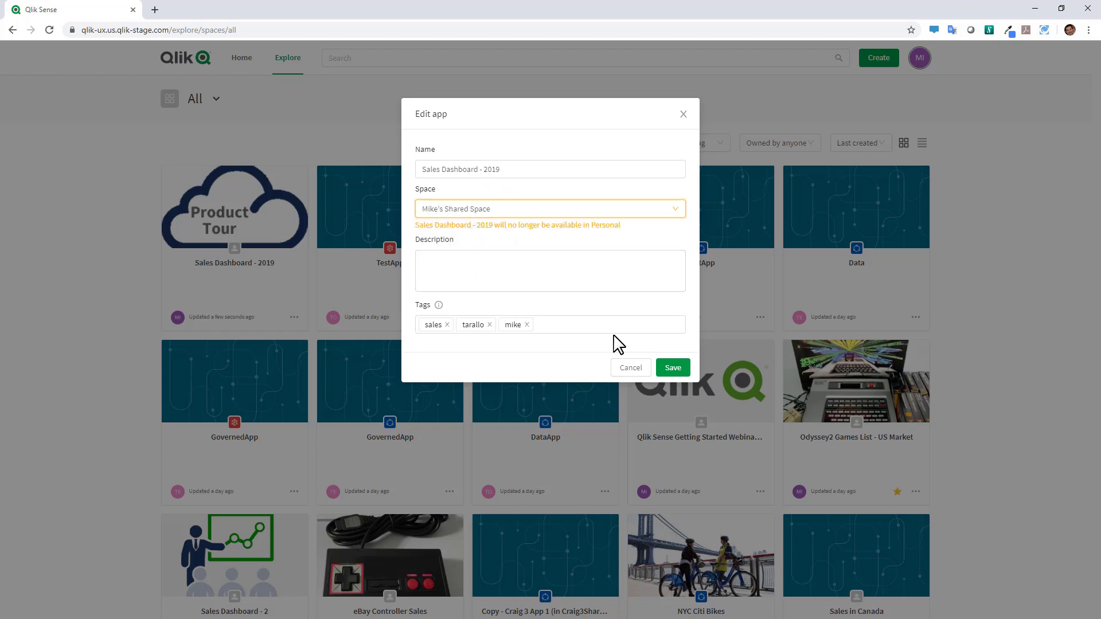
left_click(678, 367)
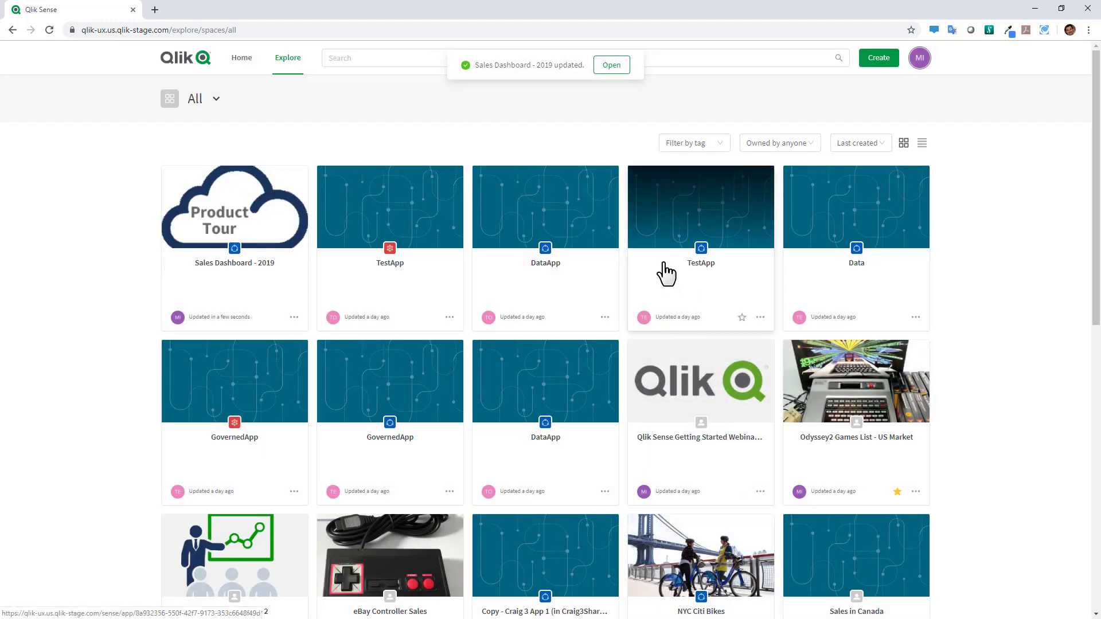
left_click(694, 148)
type("sal")
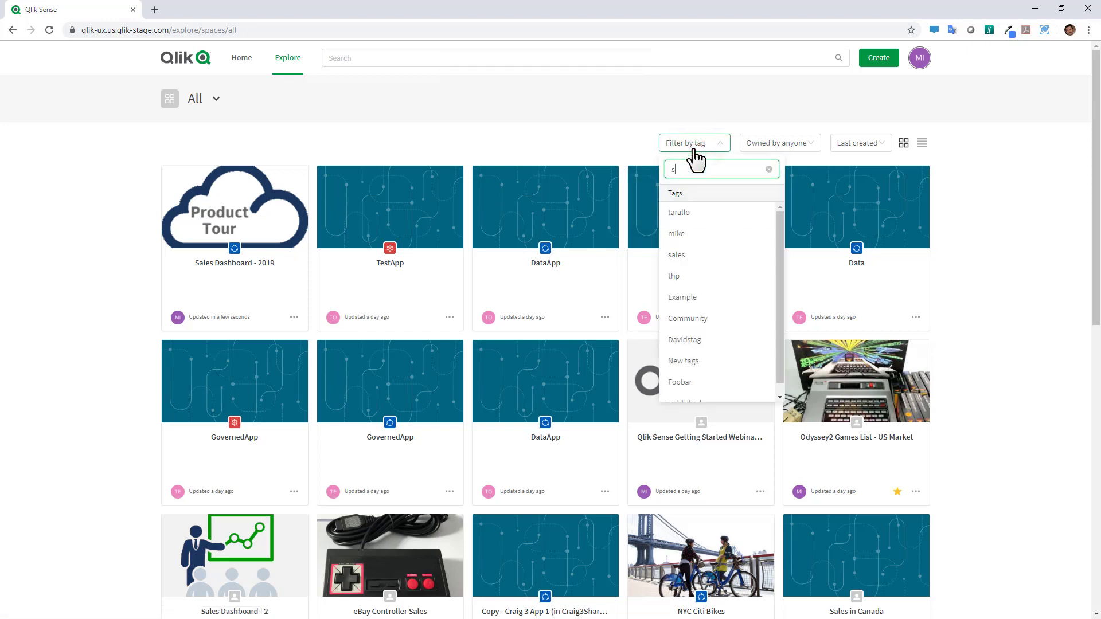
left_click(698, 216)
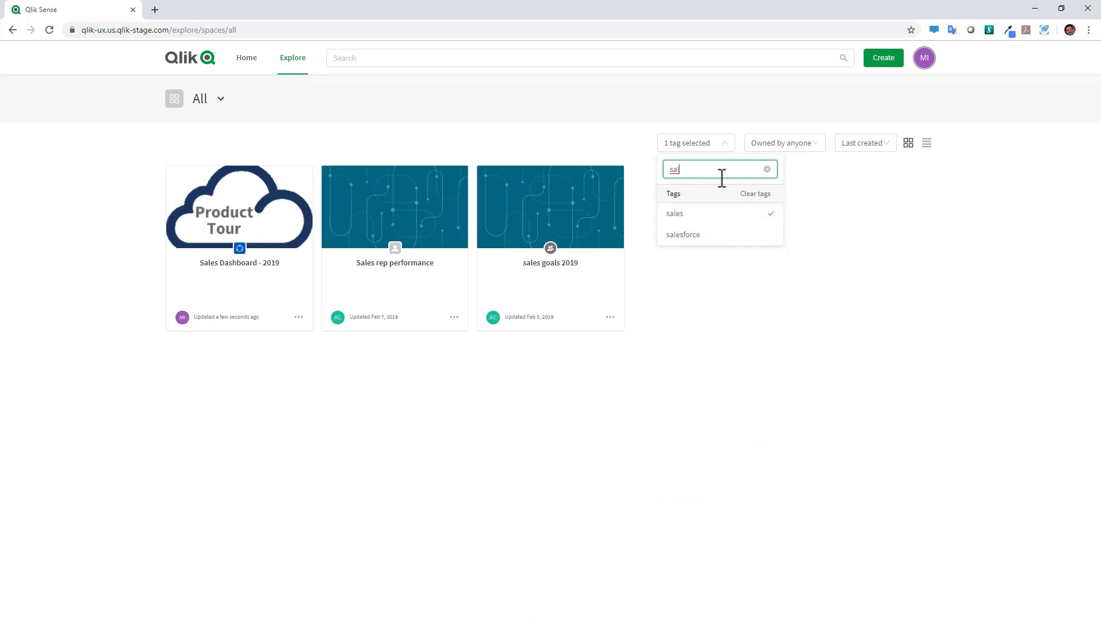
left_click_drag(706, 167, 659, 178)
key("BackSpace")
left_click(694, 296)
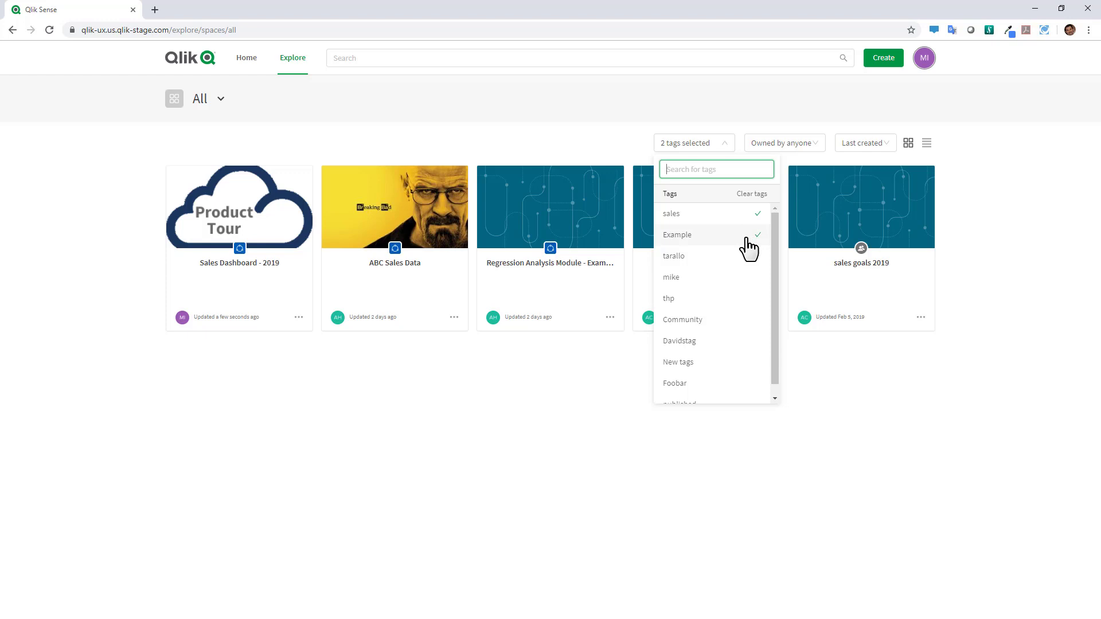
left_click(752, 194)
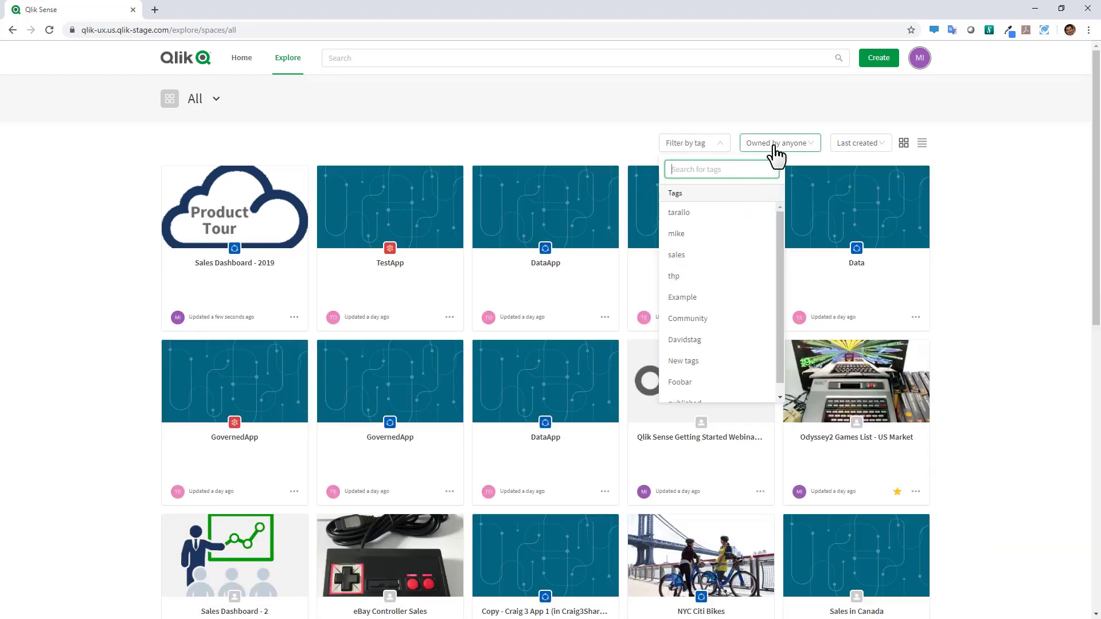
Step: Filter apps by owner, first Owned by you, then Owned by others
left_click(771, 147)
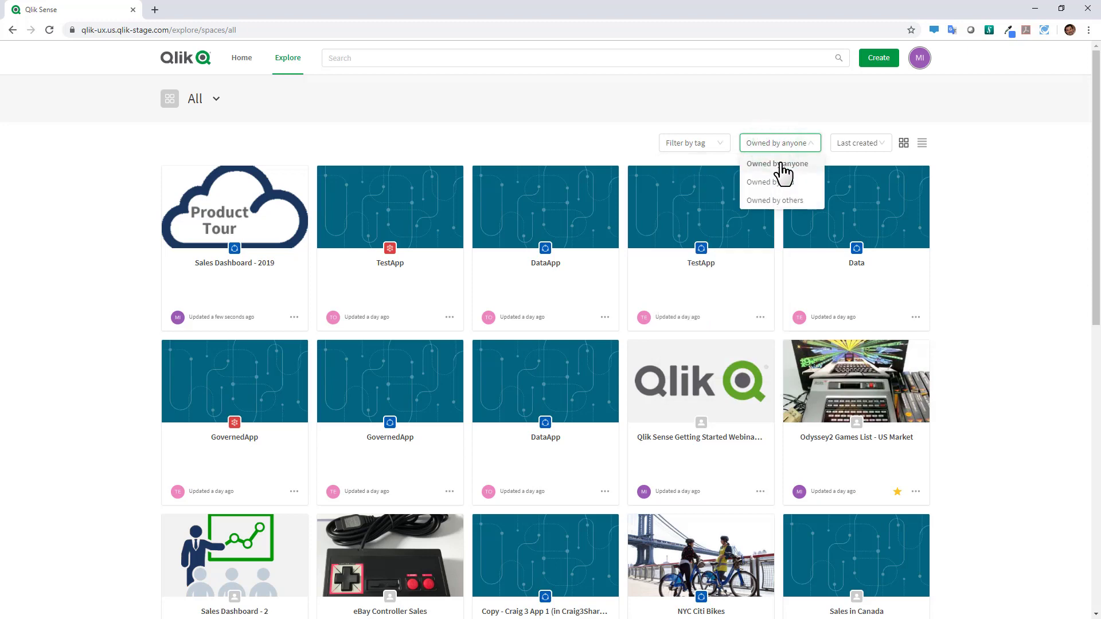
left_click(780, 182)
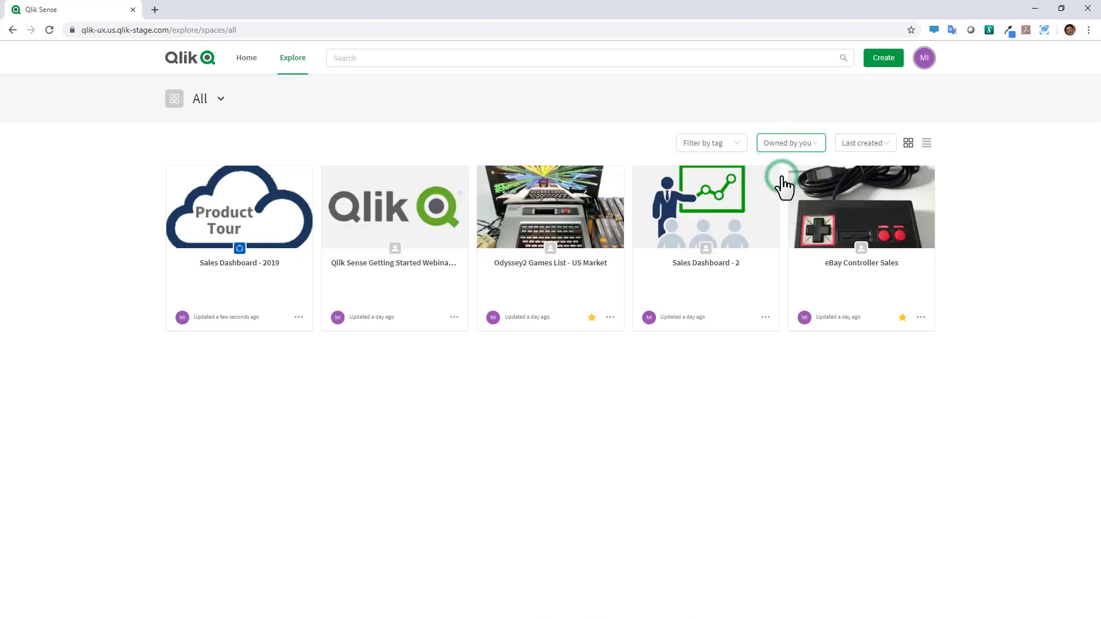
left_click(783, 144)
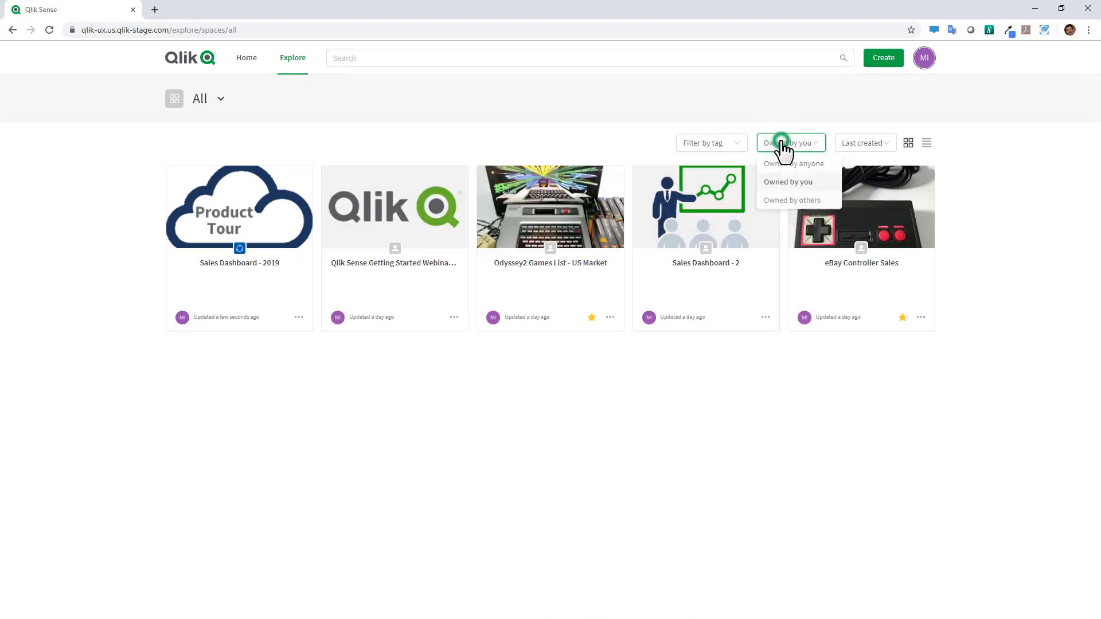
left_click(782, 201)
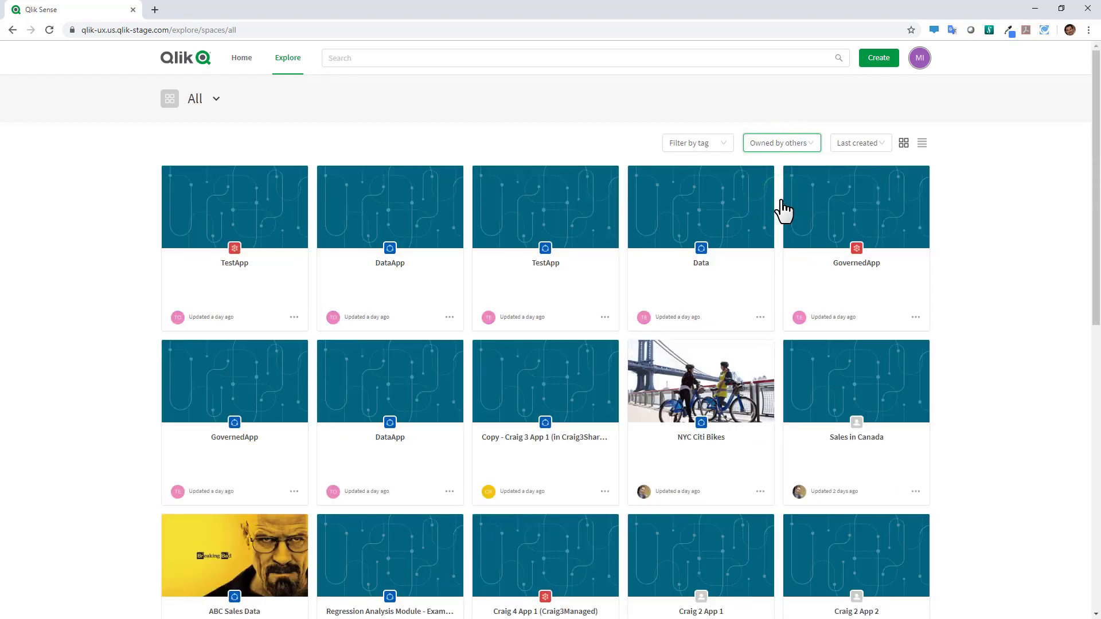
Step: Sort the app list by Last modified, then Alphabetical
left_click(855, 142)
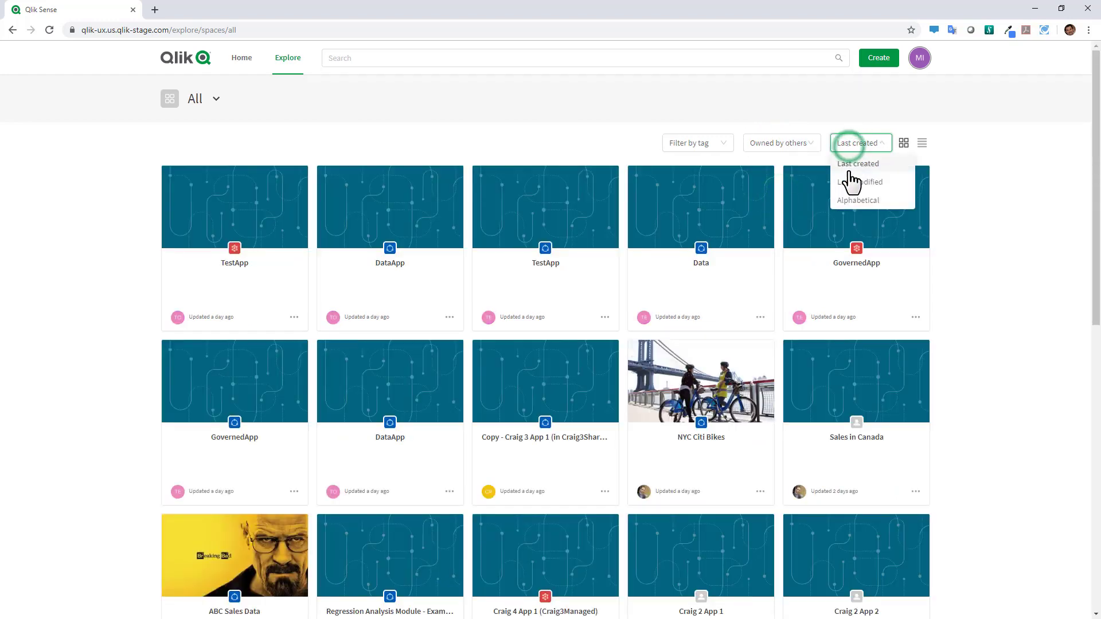
left_click(852, 181)
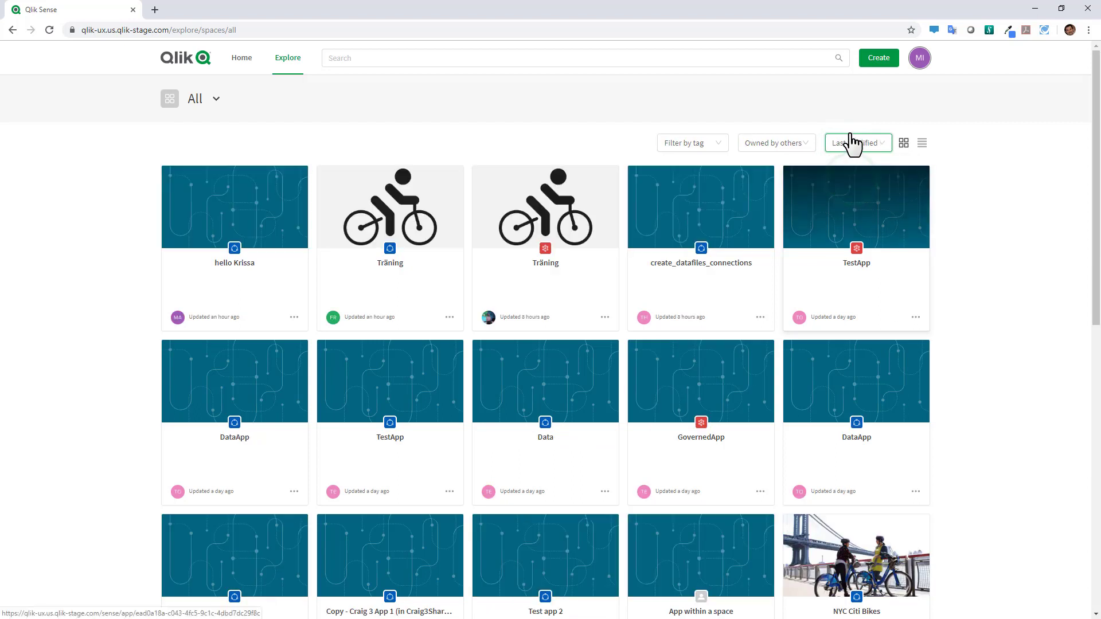
left_click(852, 144)
left_click(852, 201)
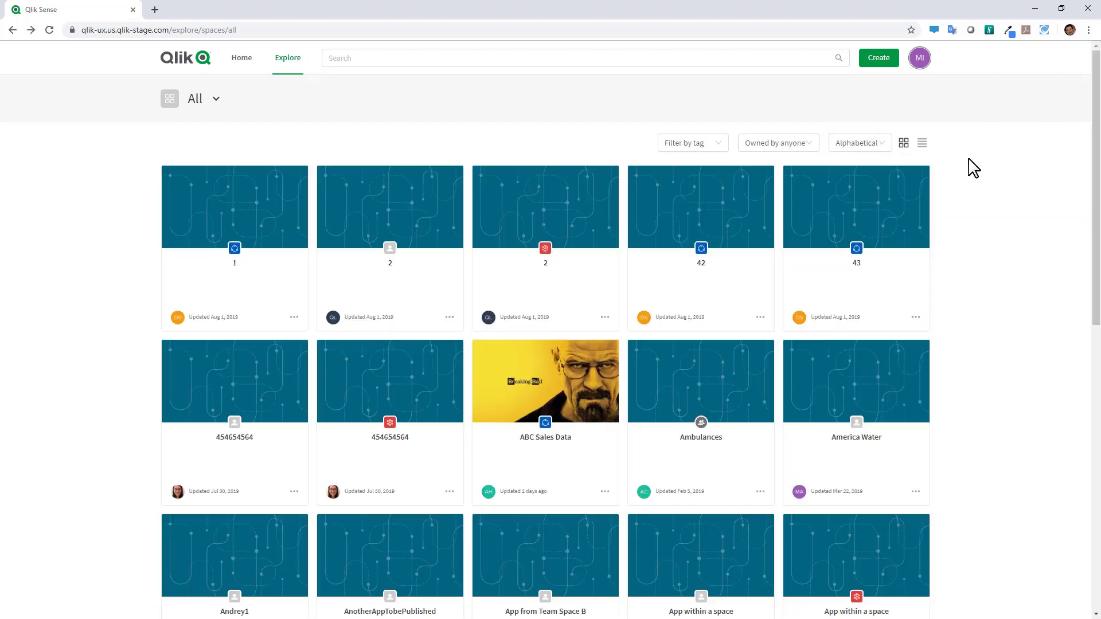
Step: Switch Explore to list view with name, owner, last modified, access and tags columns
left_click(921, 144)
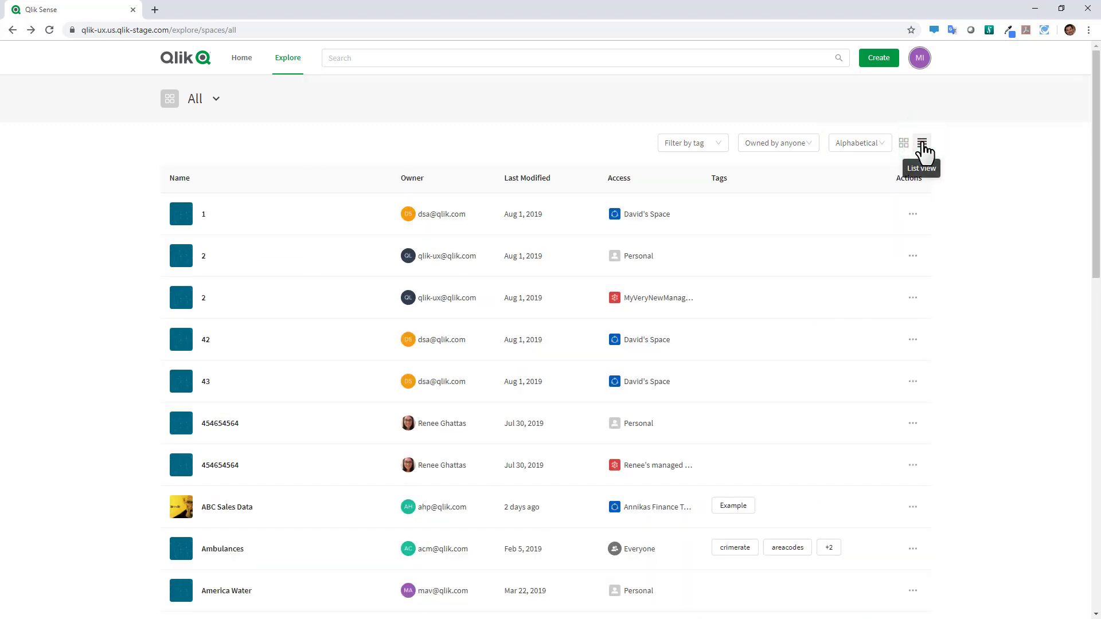